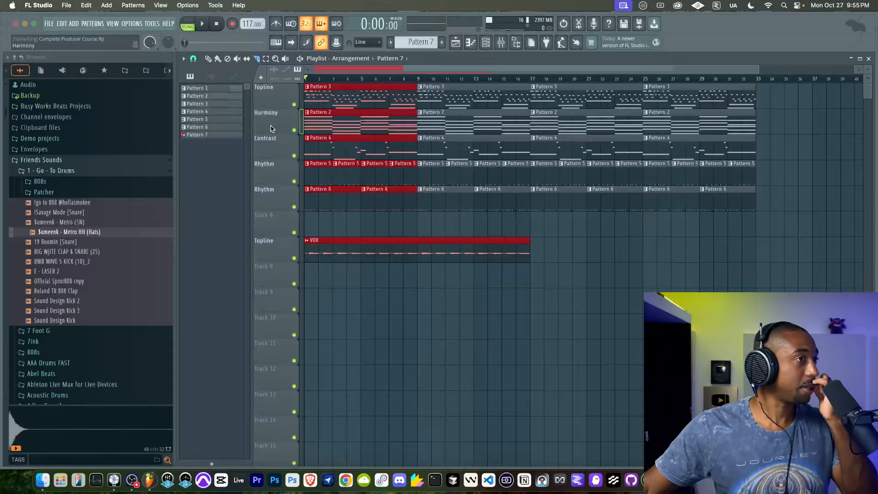
Step: Solo the Topline track and play it back, and do the same with the Harmony track
right_click(295, 105)
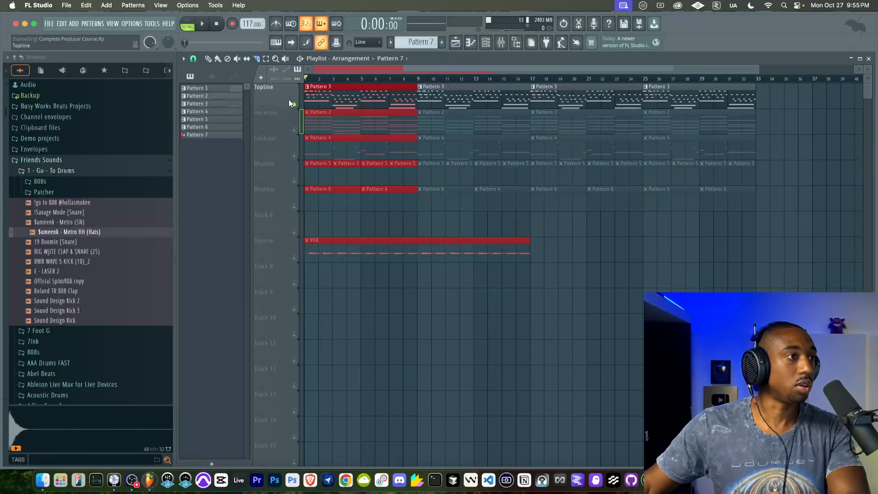
key("space")
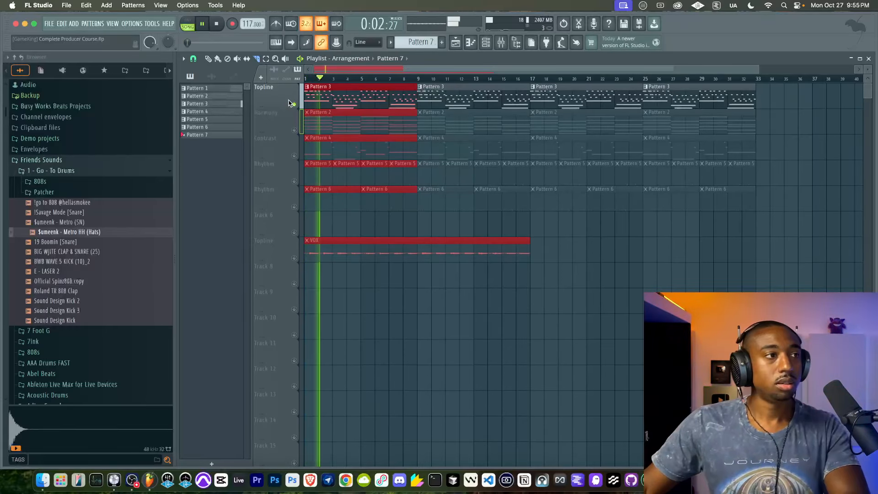
key("space")
right_click(295, 130)
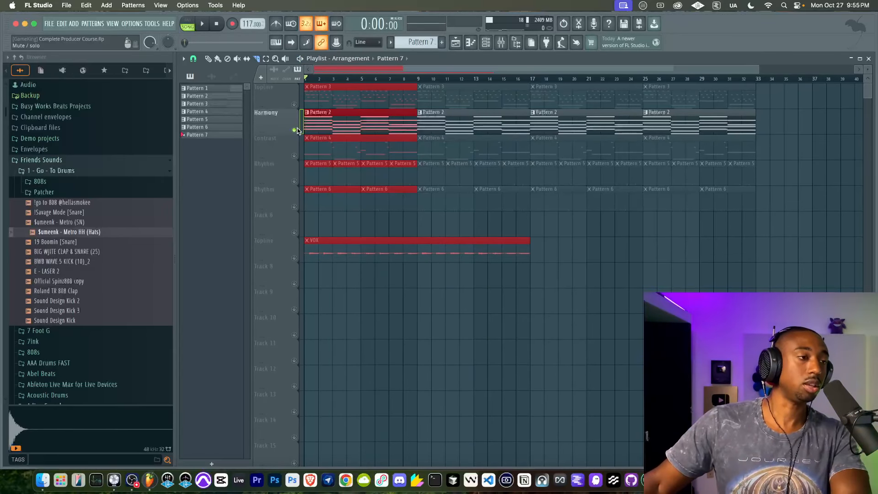
key("space")
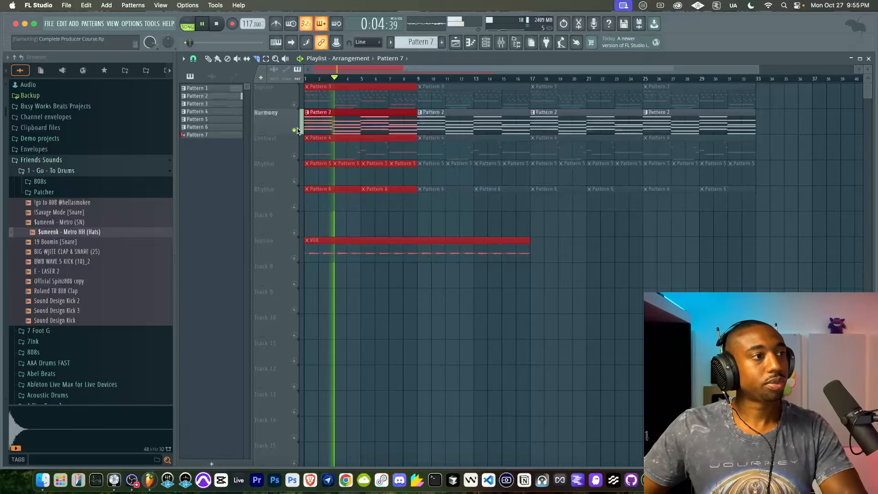
Step: Bring the Contrast, both Rhythm, Topline, Track 6 and VOX tracks back in during playback and stop playback
left_click(295, 156)
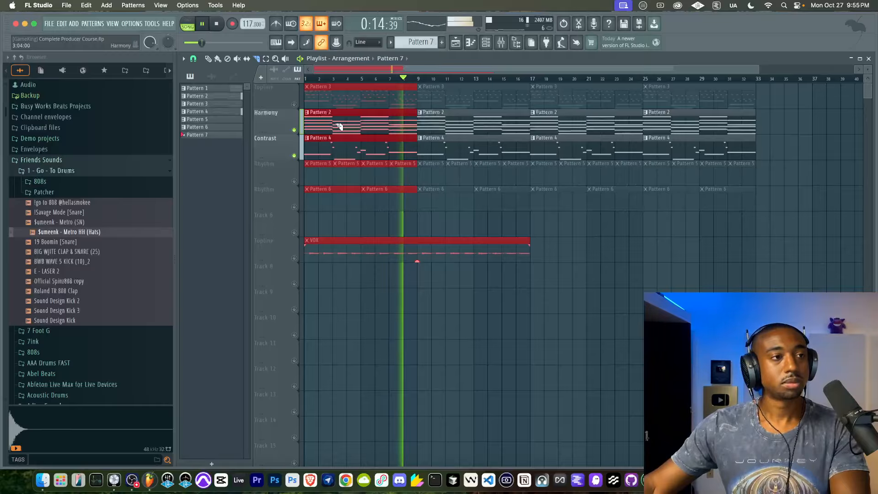
left_click(294, 182)
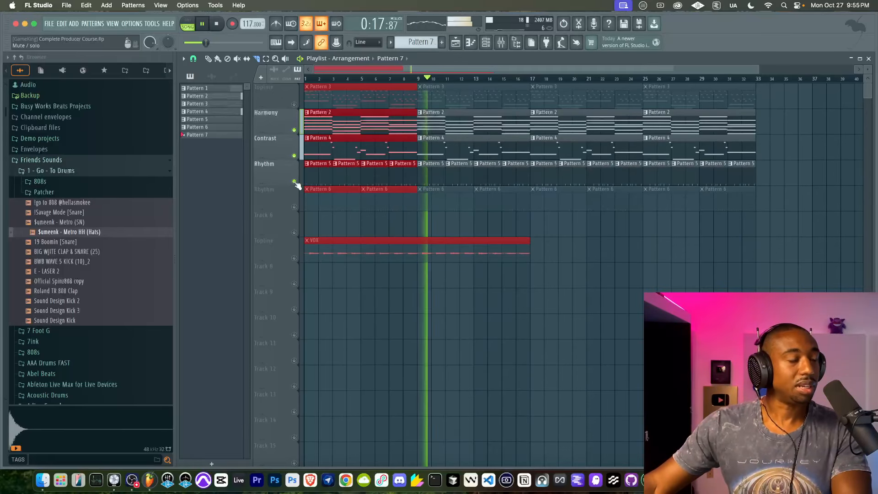
left_click(295, 207)
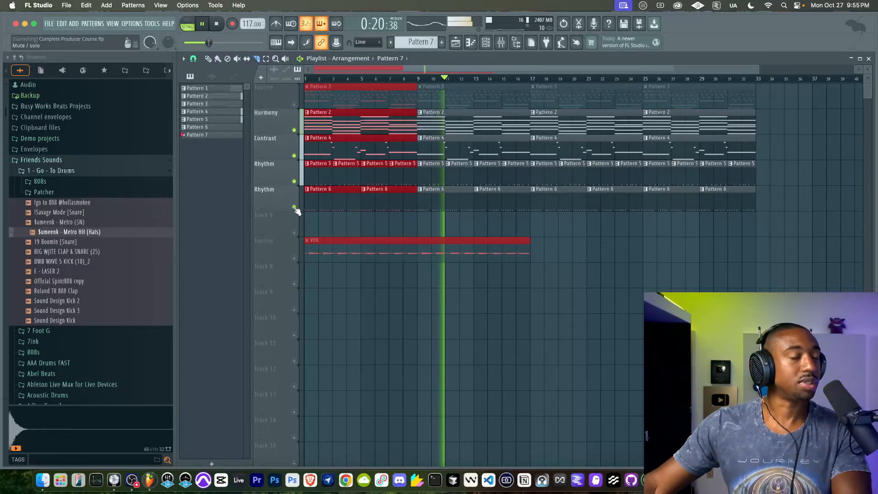
left_click(294, 104)
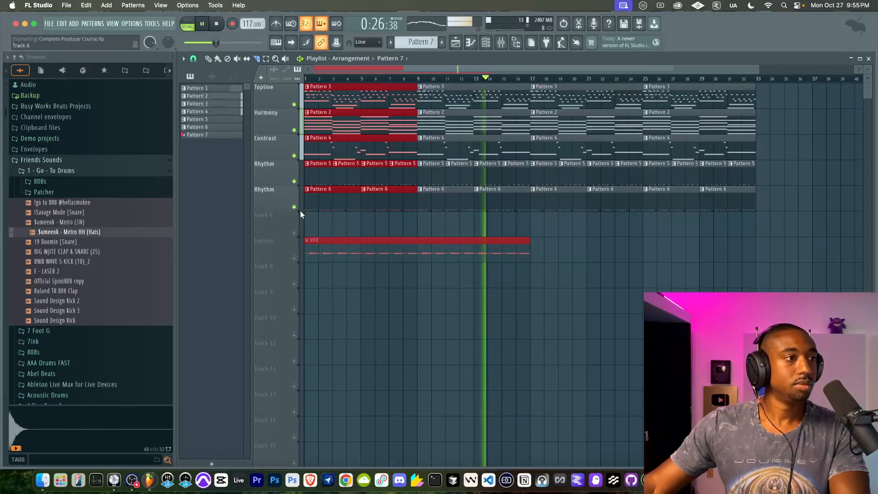
left_click(295, 233)
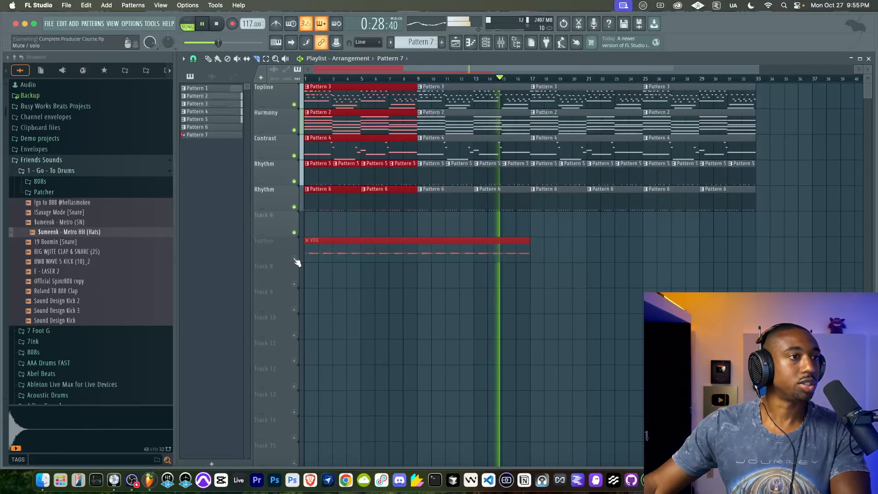
left_click(295, 258)
key("space")
Step: Clear the playlist selection, open the Harmony track's Pattern 2 in the piano roll and select its first chord
left_click(420, 227)
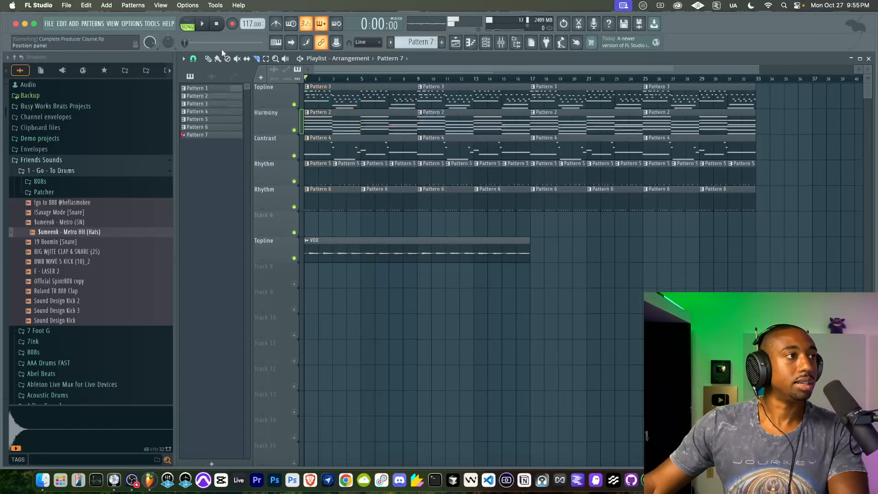
left_click_drag(509, 200, 329, 73)
right_click(379, 220)
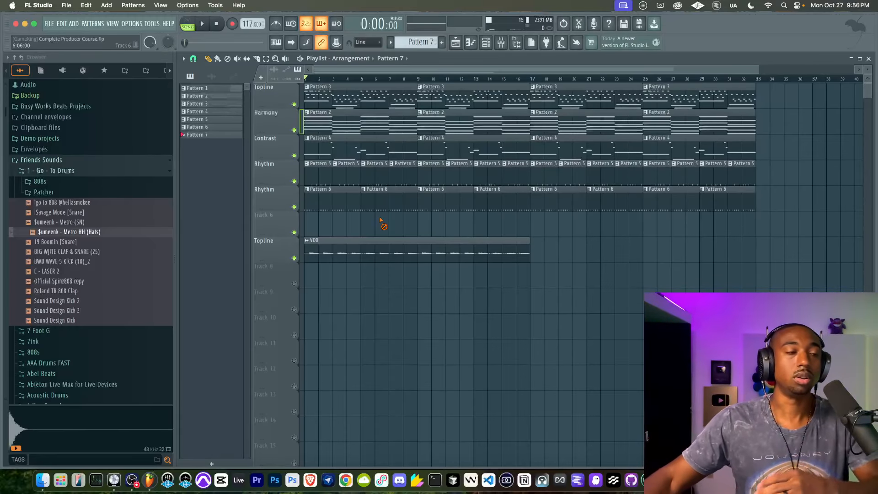
double_click(351, 119)
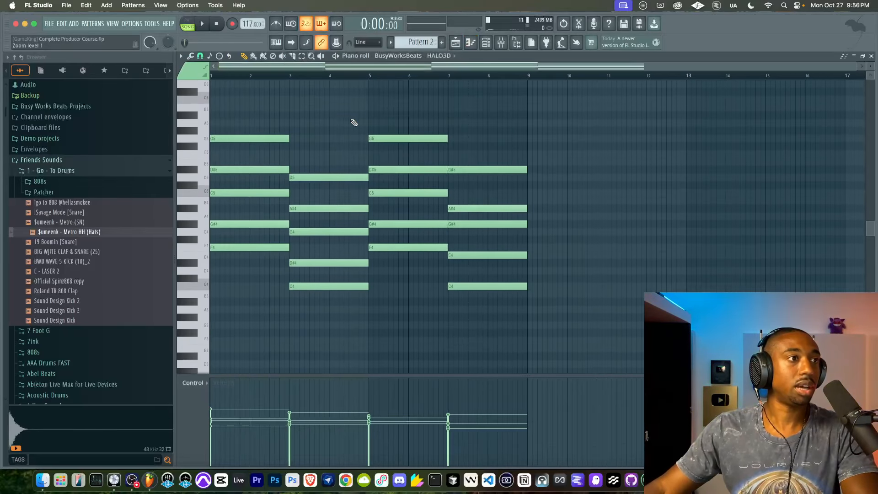
left_click_drag(258, 337, 228, 78)
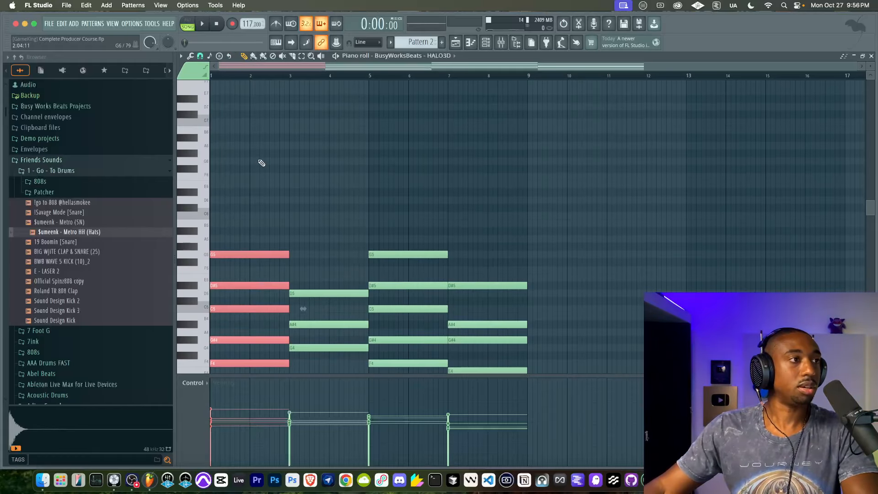
scroll(259, 183, "down", 4)
left_click_drag(259, 300, 232, 134)
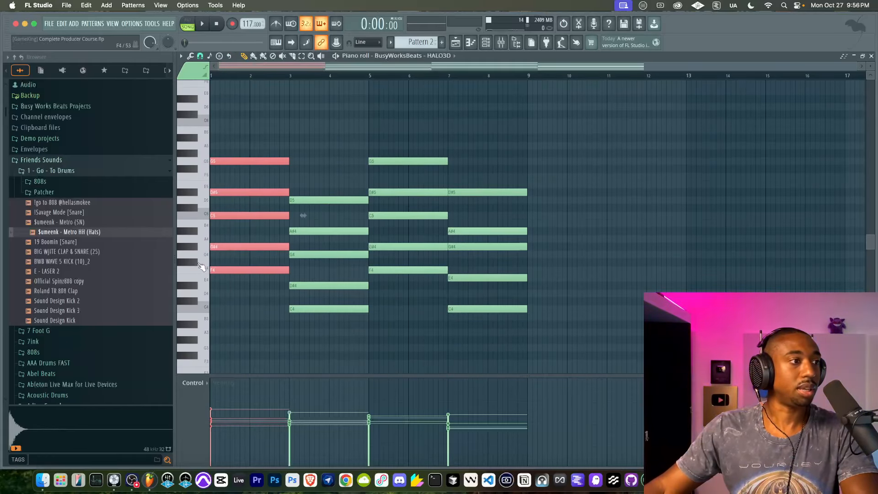
Step: Switch playback to pattern mode and play the first chord of Pattern 2
left_click(189, 22)
key("space")
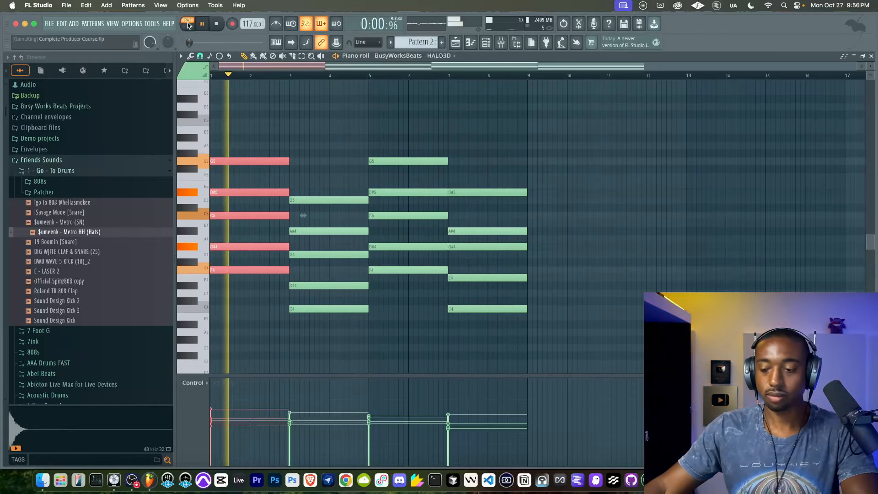
key("space")
Step: Step a note in the first chord upward from F4 to C5 to examine the chord's intervals
left_click_drag(254, 291, 213, 269)
key("super+z")
key("shift+Up")
key("shift+Up")
key("shift+Up")
key("shift+Up")
key("shift+Up")
key("shift+Up")
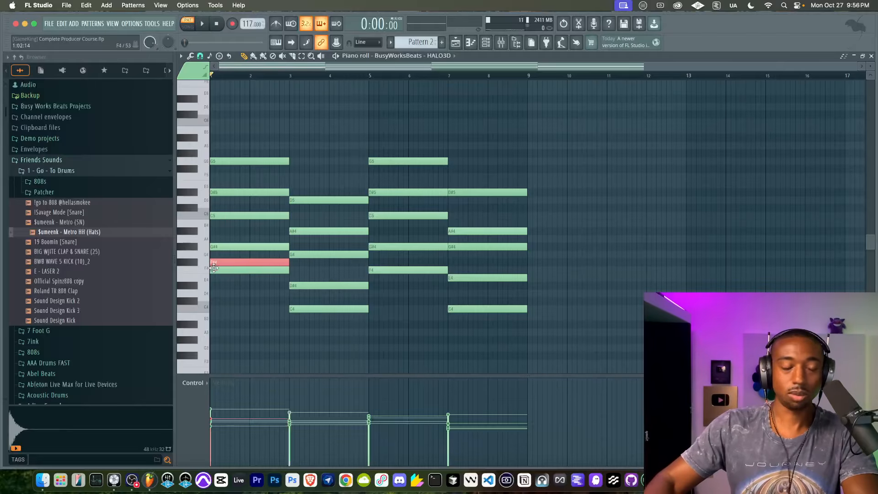
key("shift+Up")
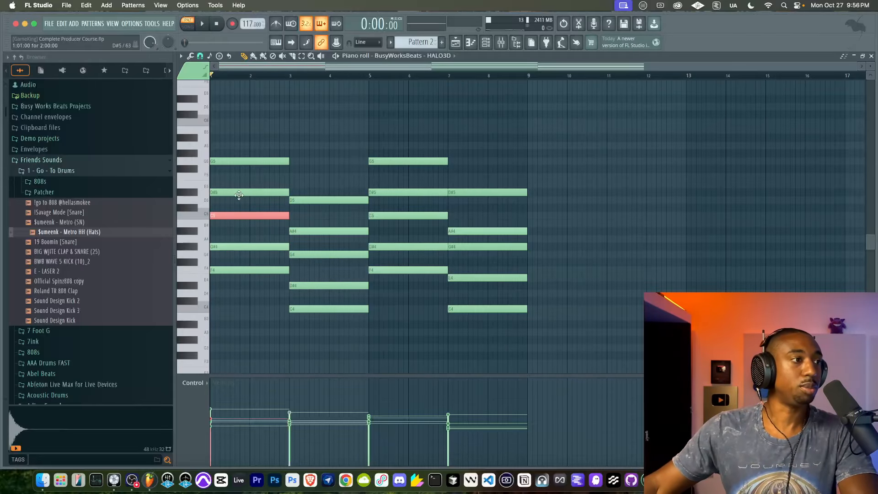
left_click(237, 222, "super")
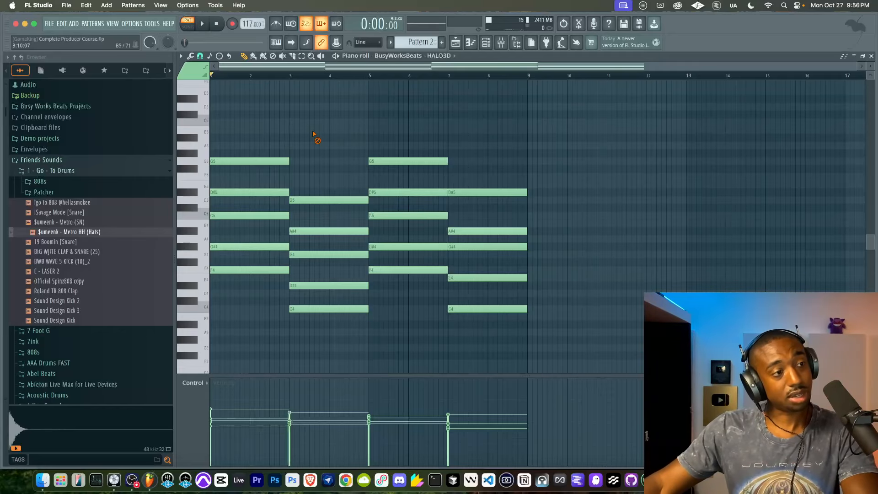
Step: Play the start of the progression and highlight the second and first chords in turn to compare them
key("space")
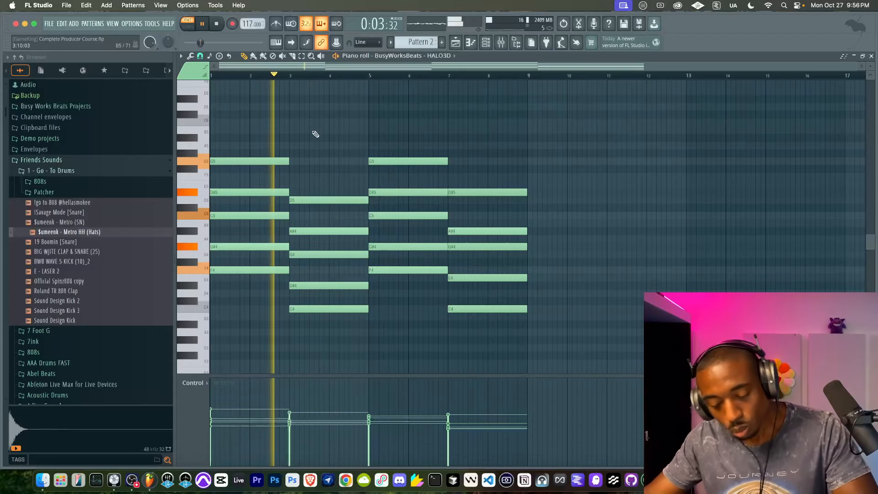
key("space")
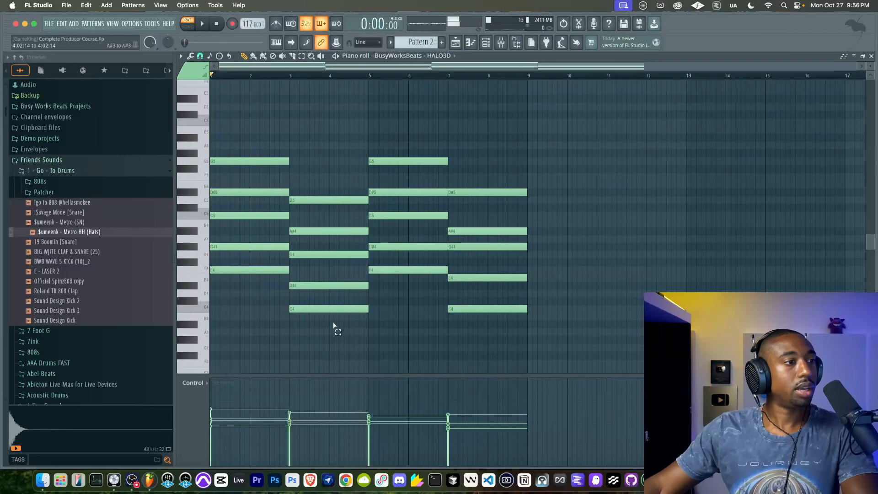
left_click_drag(333, 326, 318, 176)
left_click_drag(258, 320, 248, 156)
left_click_drag(322, 165, 335, 323)
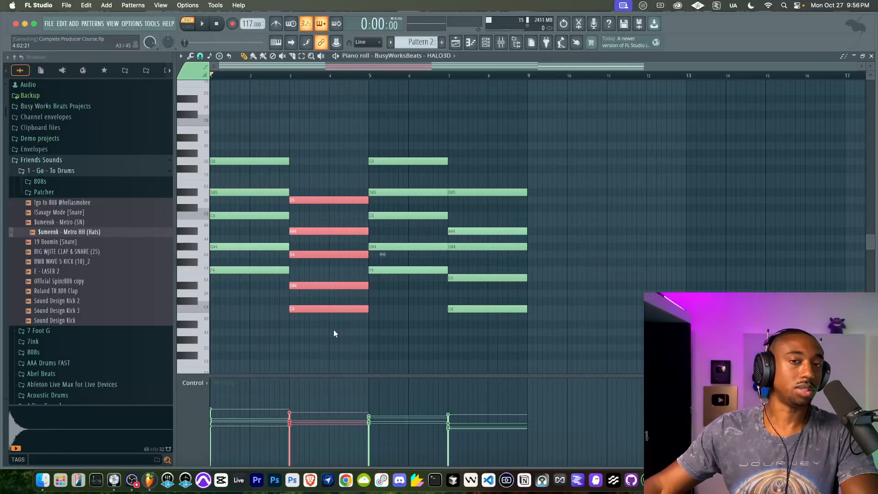
left_click_drag(248, 131, 248, 305)
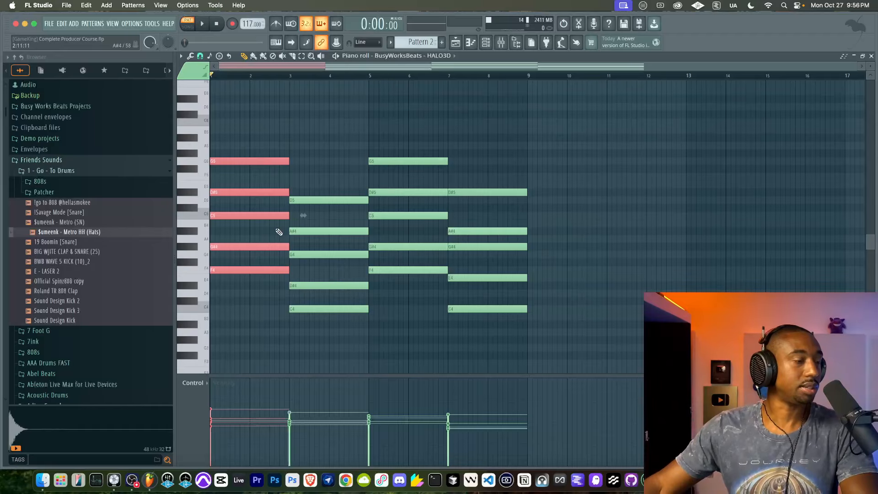
Step: Highlight the second and fourth chords of the progression together to compare their notes
left_click_drag(494, 150, 474, 334)
left_click(474, 192, "super")
left_click_drag(368, 190, 334, 339)
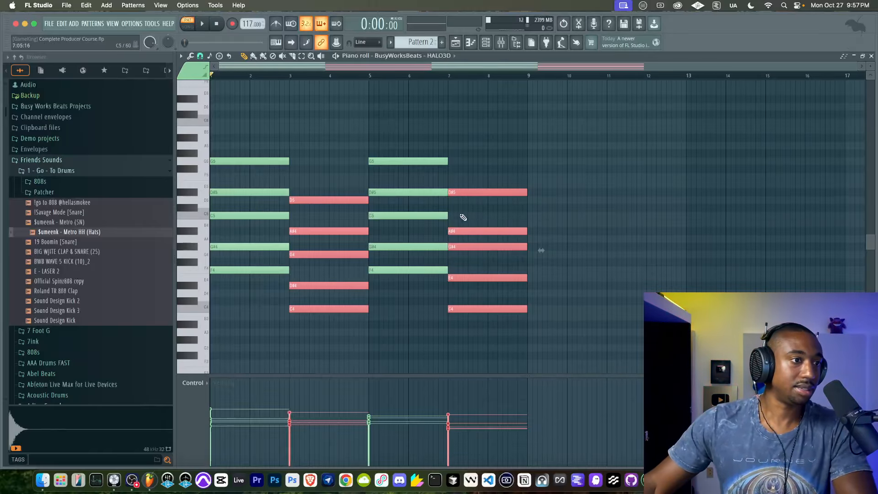
left_click_drag(337, 150, 332, 337)
left_click_drag(488, 165, 474, 178)
Step: Play the whole Harmony progression while highlighting its fourth and first chords to hear how the loop turns around
key("space")
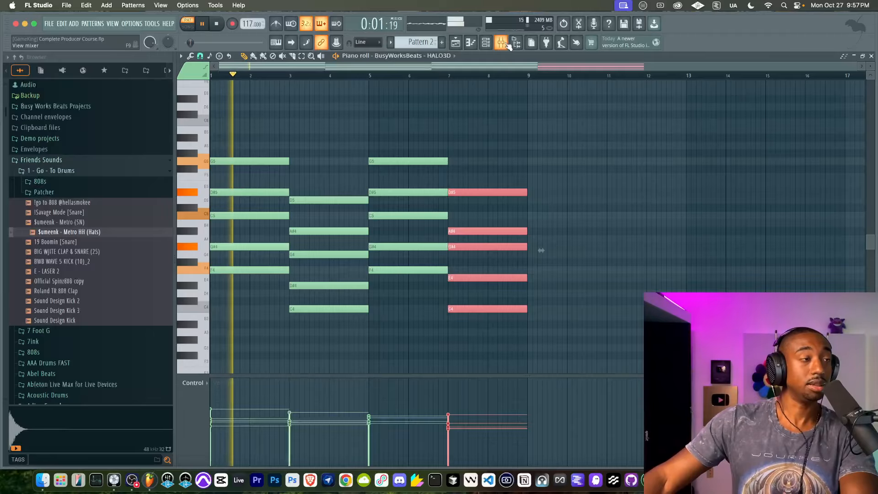
key("F9")
left_click(506, 100)
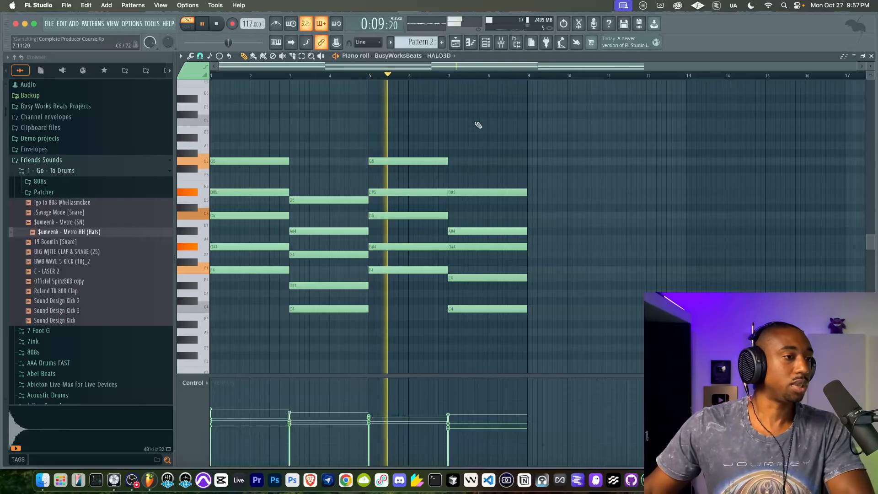
left_click_drag(494, 135, 493, 318)
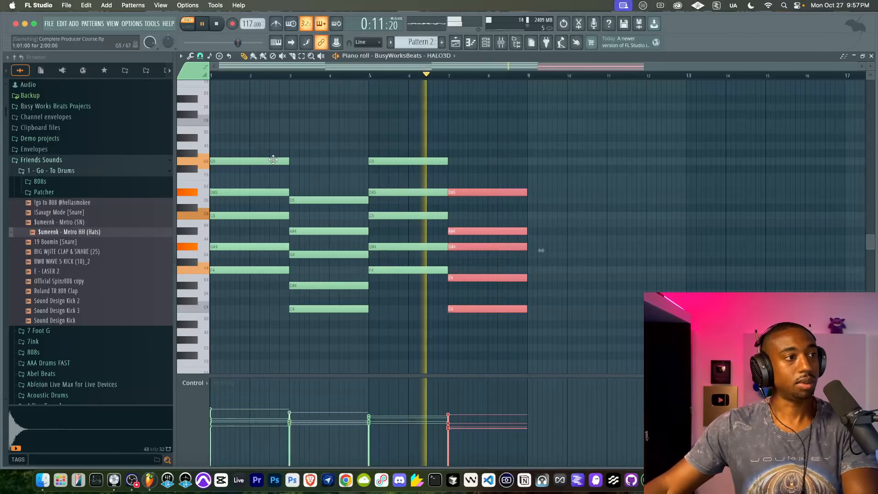
left_click_drag(236, 141, 261, 338)
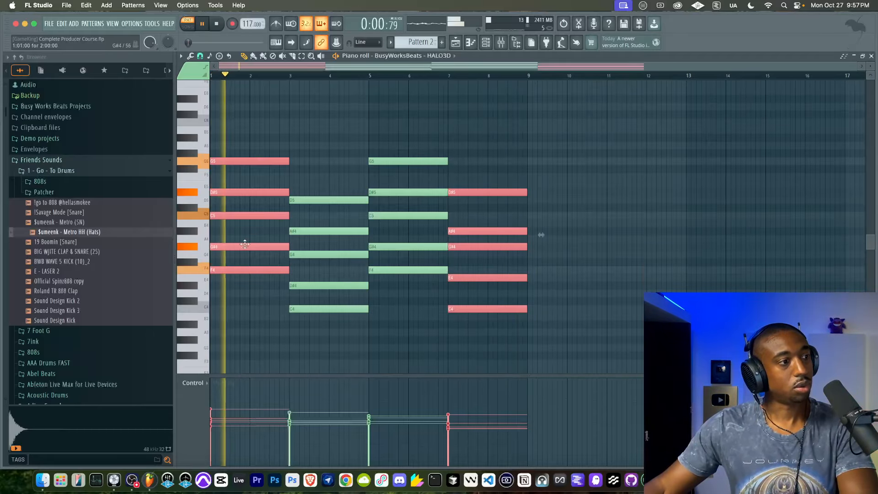
left_click(477, 159, "super")
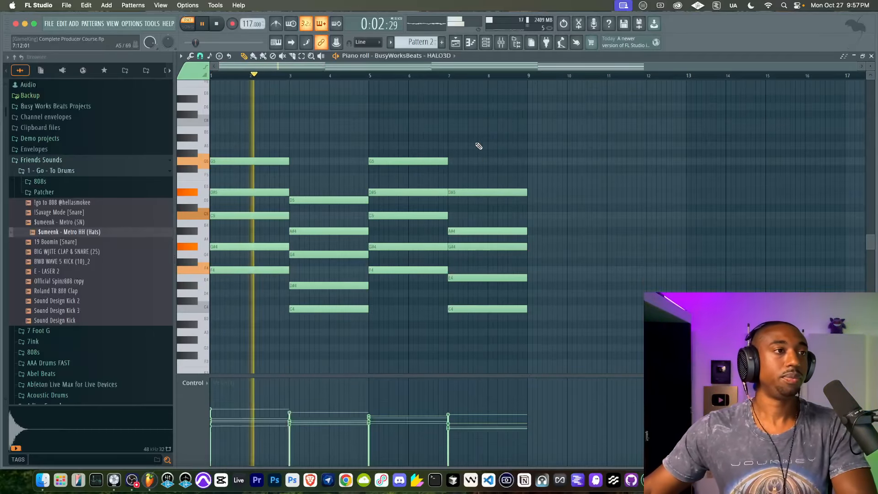
key("space")
Step: Return to the playlist, switch playback to song mode and play the start of the full arrangement
left_click(462, 51)
key("space")
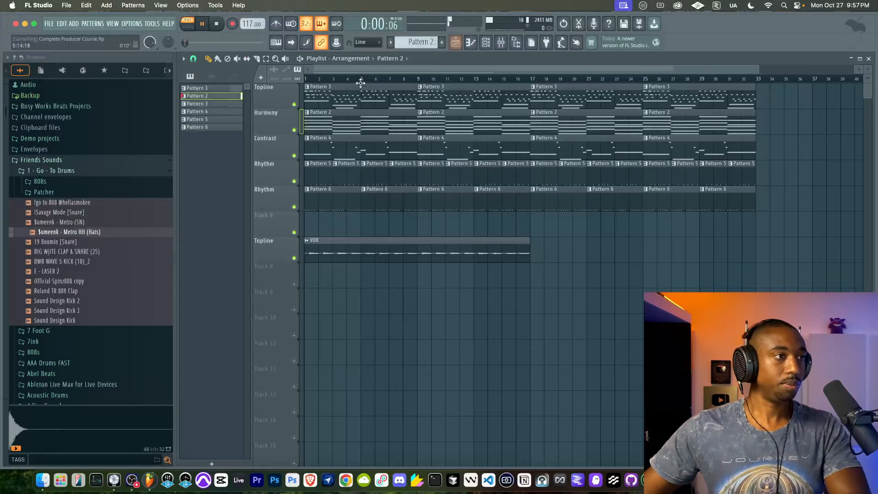
left_click(190, 26)
key("space")
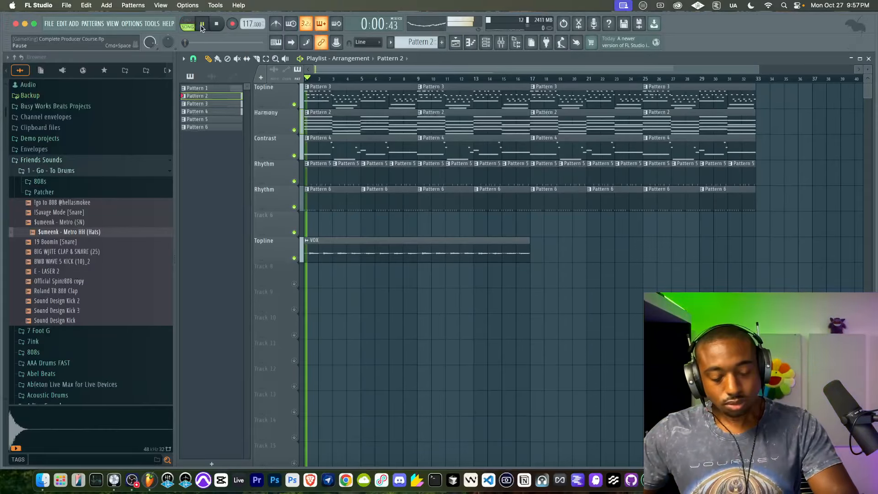
key("space")
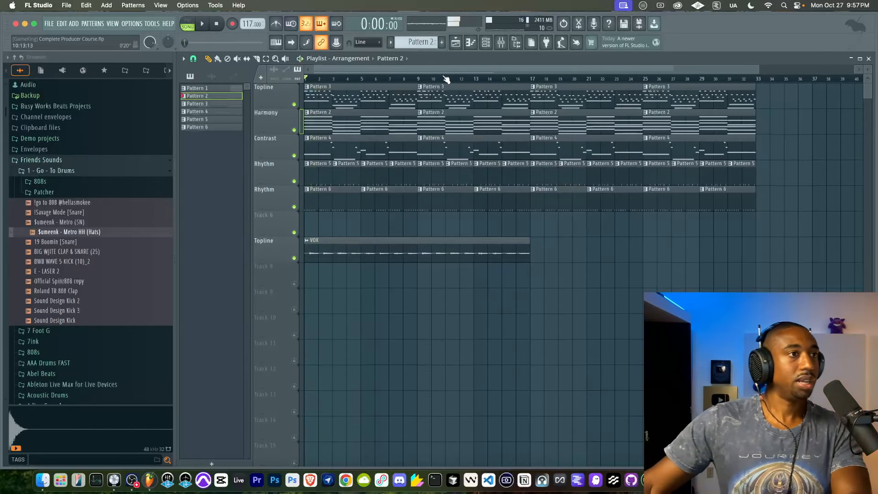
Step: Mark bars 1 to 8 as the playback range, play it briefly and select the clips crossing bars 5 to 8
left_click_drag(420, 82, 298, 82)
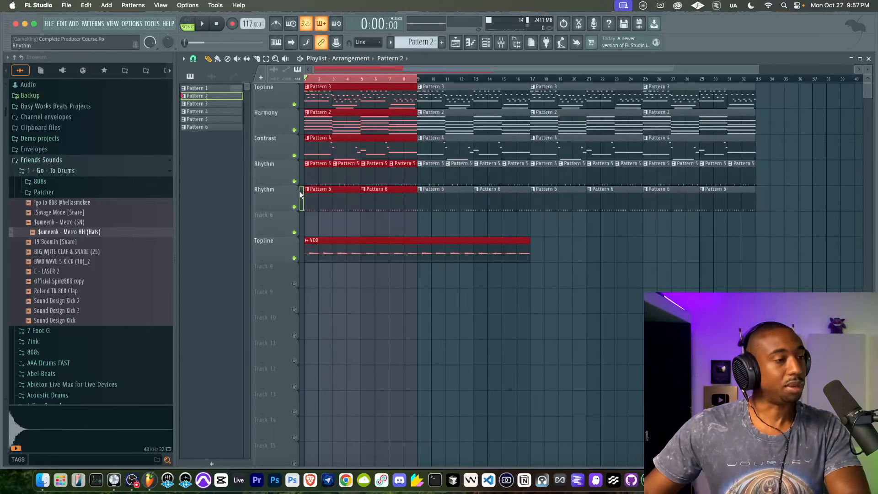
key("space")
right_click(323, 225)
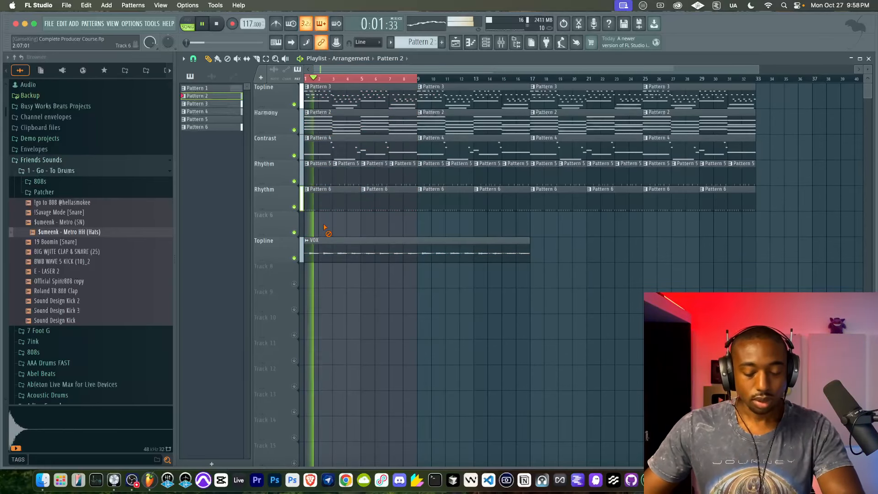
key("space")
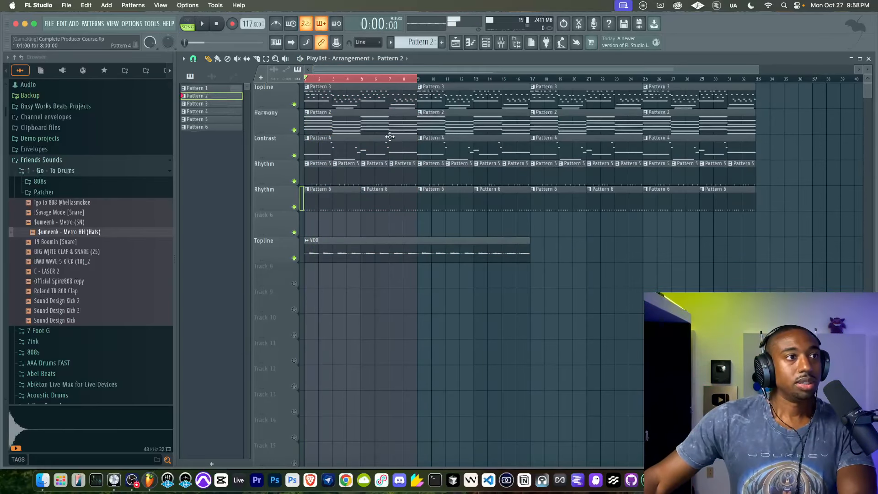
left_click_drag(377, 109, 368, 303)
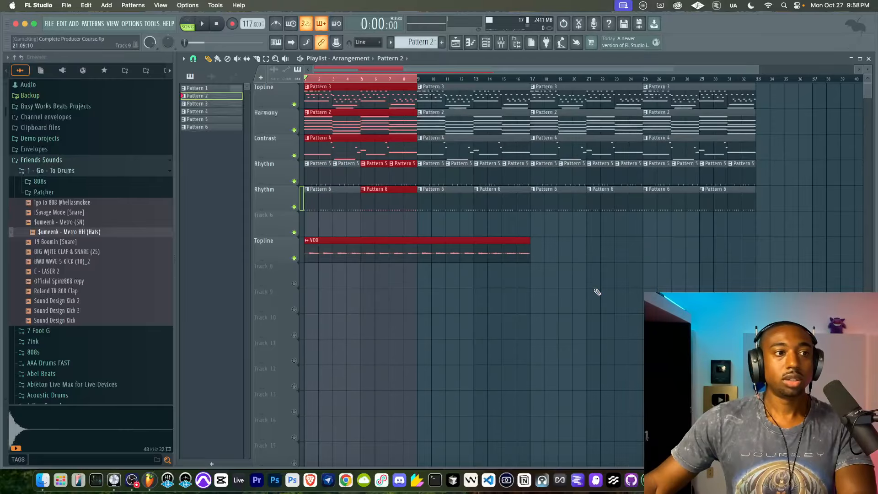
Step: Delete all clips from bar 9 to bar 32 on the Topline, Harmony, Contrast and both Rhythm tracks
left_click(496, 247)
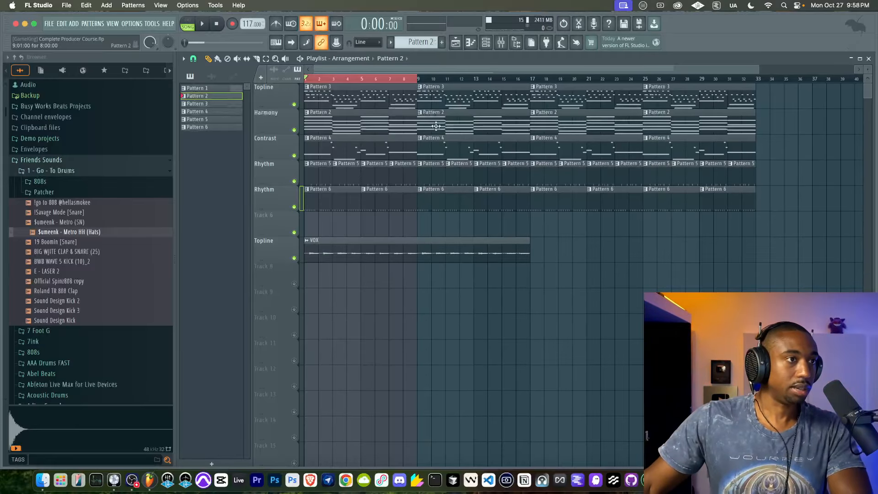
left_click_drag(423, 84, 755, 197)
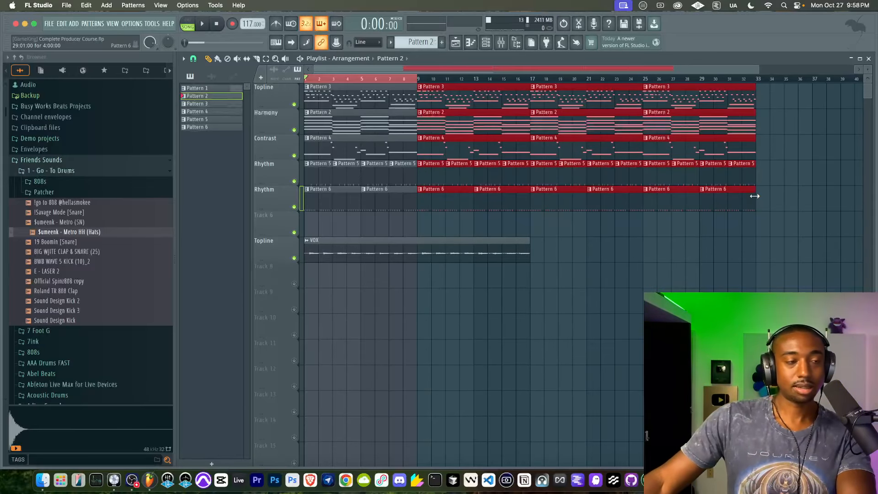
key("Delete")
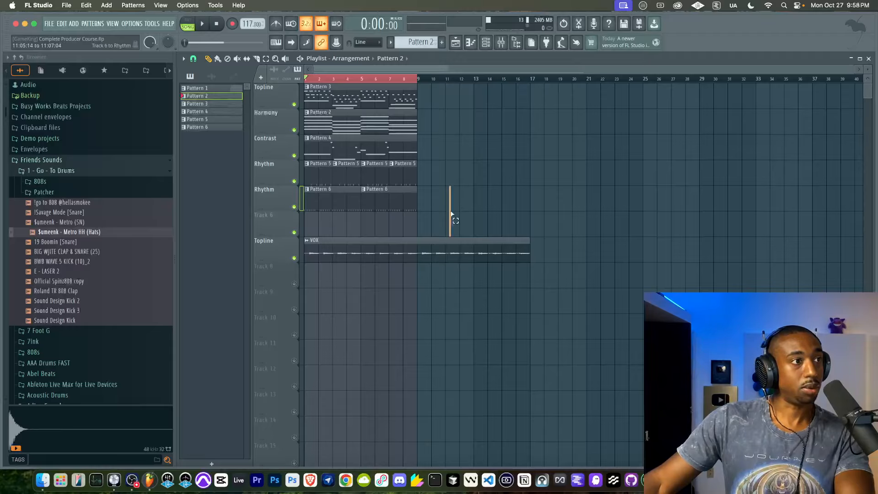
Step: Duplicate the Topline, Harmony, Contrast and Rhythm pattern clips of bars 1 to 8 into bars 9 to 16
left_click_drag(451, 215, 321, 60)
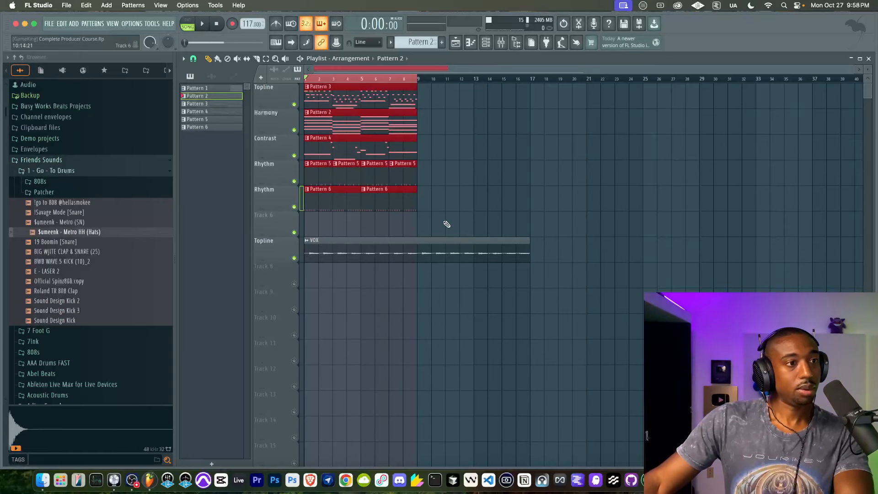
left_click_drag(387, 195, 498, 194)
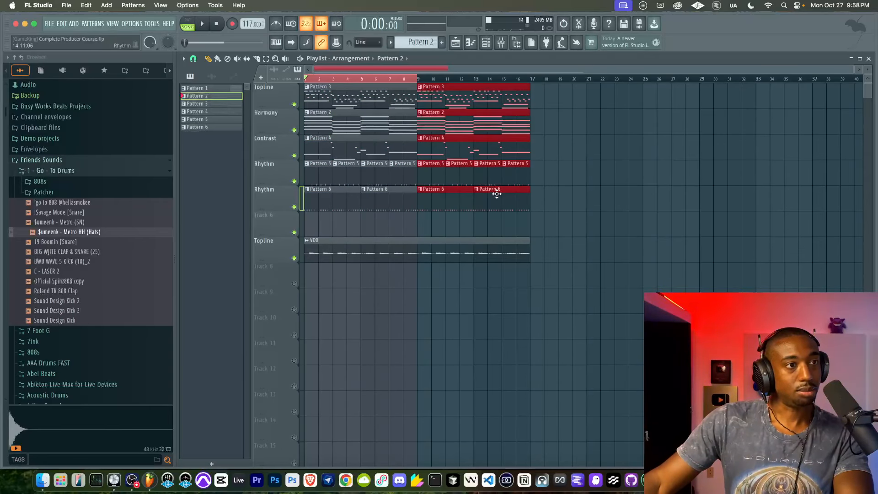
left_click(466, 229)
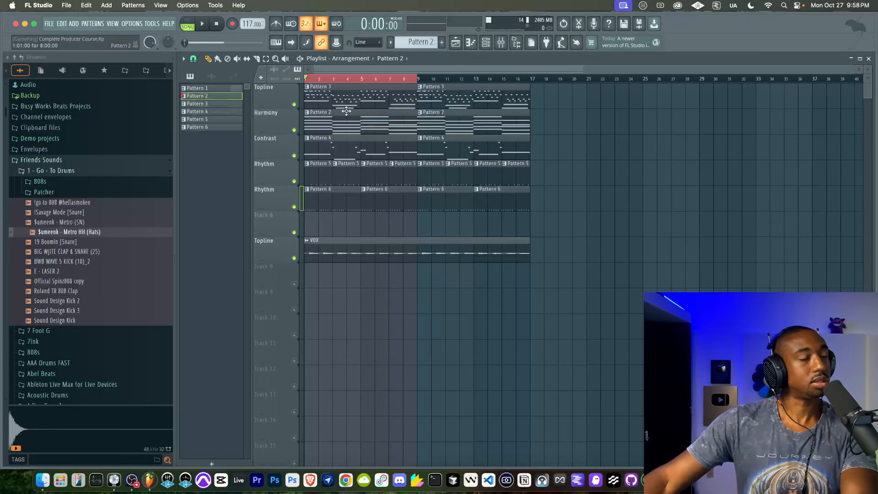
Step: Try removing the Topline clip at bar 9, undo that, and mark bars 1 to 16 as the playback range
right_click(432, 99)
key("super+z")
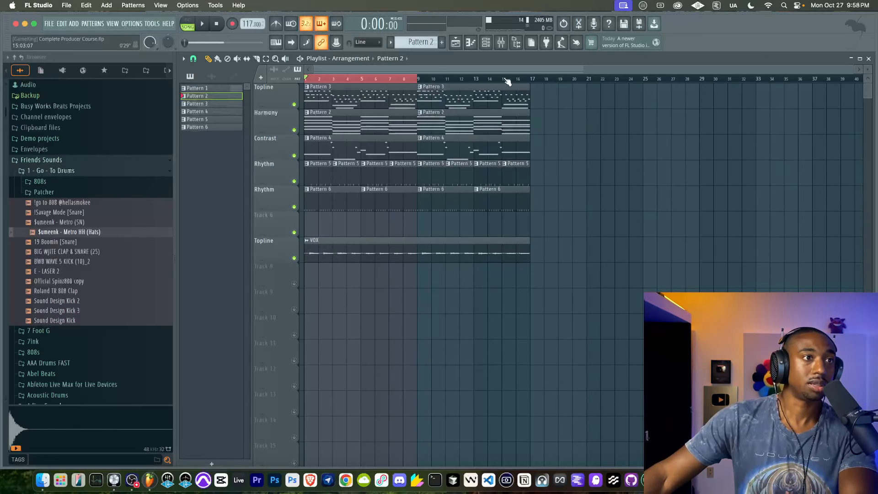
left_click_drag(525, 81, 312, 80)
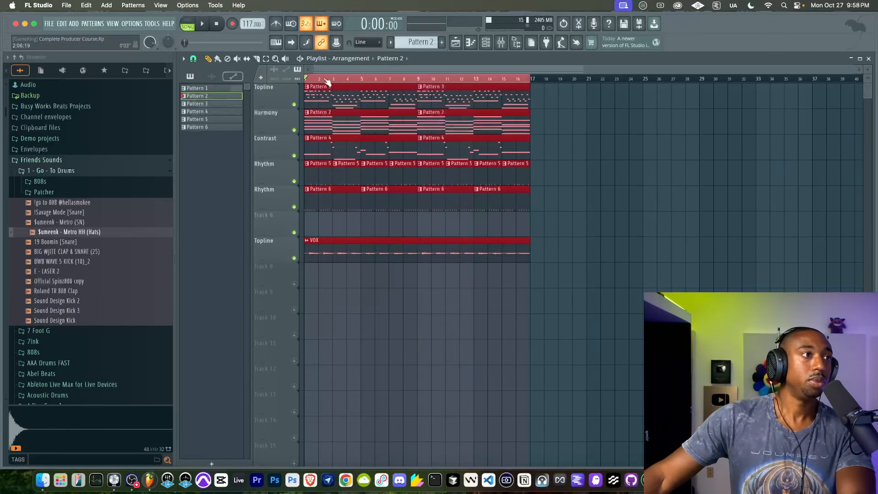
Step: Audition the change into bar 9 with its Contrast clip removed, and undo the removal
right_click(497, 157)
key("space")
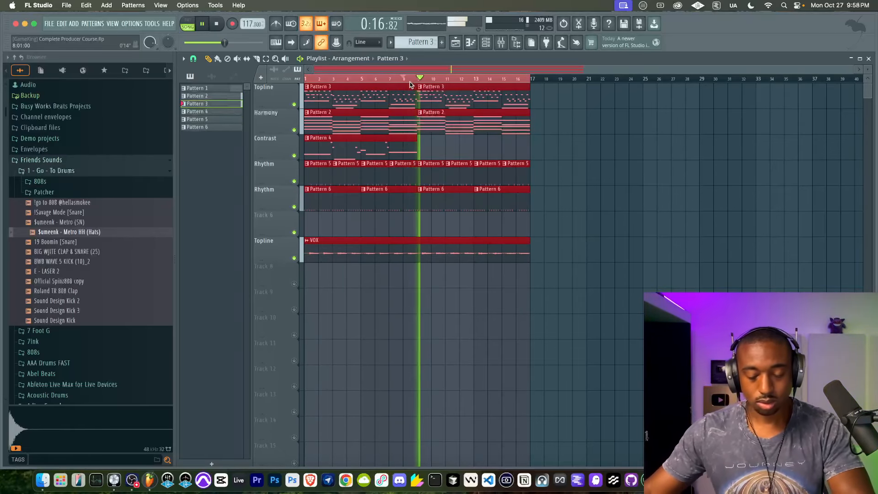
key("space")
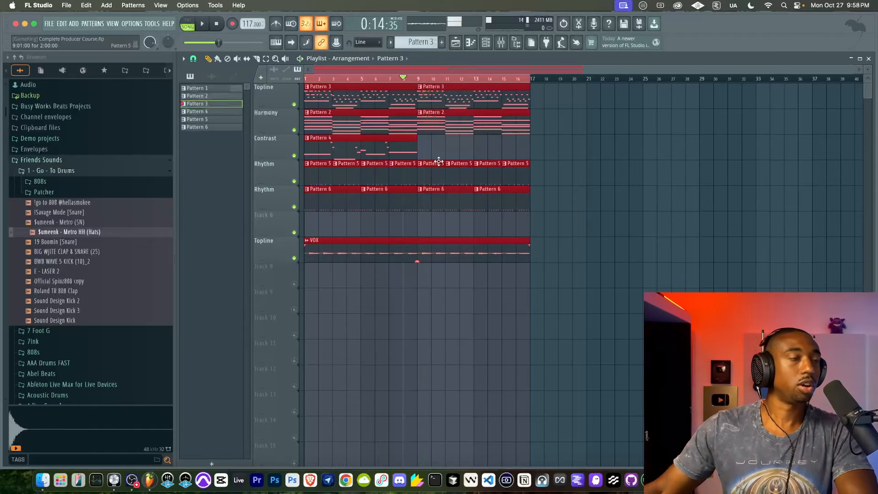
right_click(448, 150)
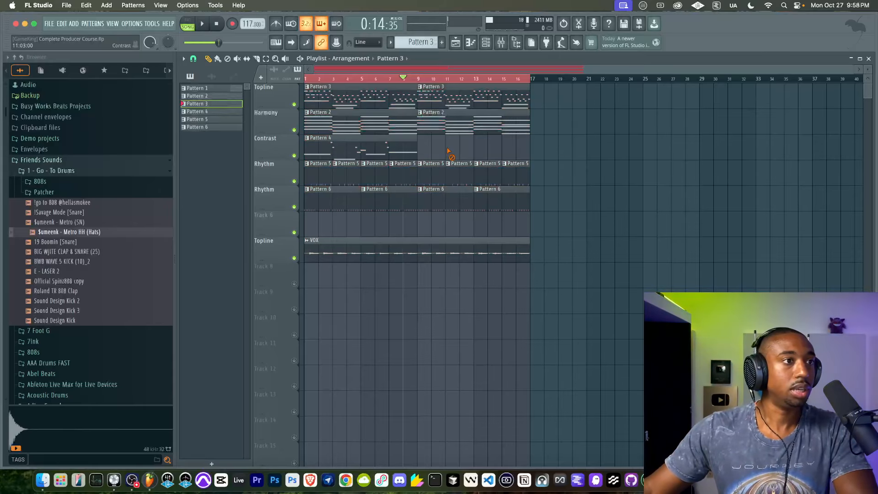
key("super+z")
key("super+z")
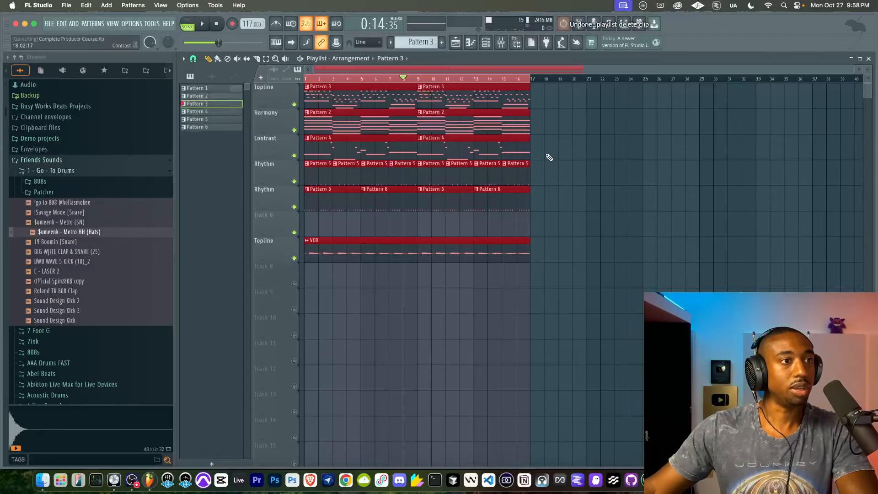
right_click(547, 158)
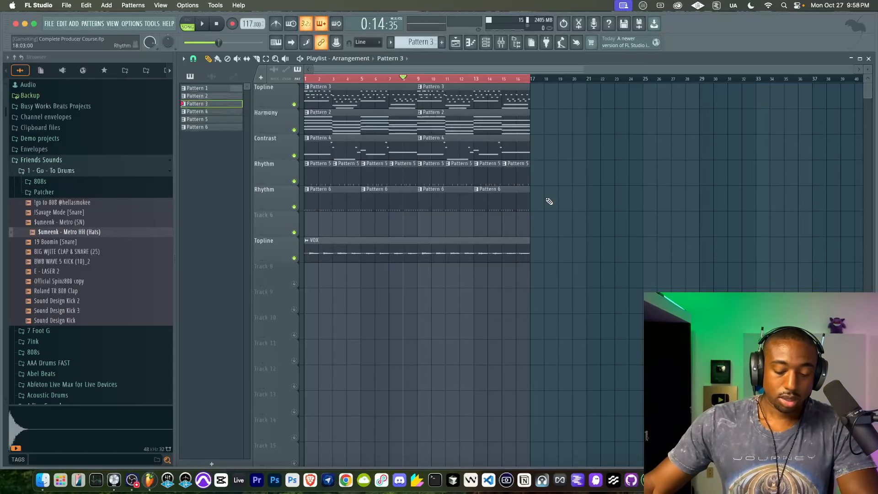
Step: Duplicate all clips of bars 1 to 16, including VOX, into bars 17 to 32 and mark those bars as the playback range
left_click_drag(567, 283, 298, 84)
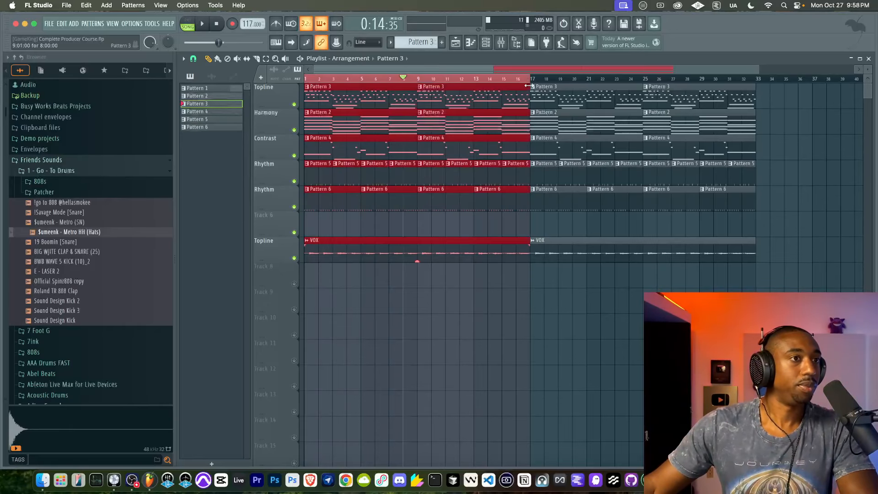
left_click_drag(533, 84, 757, 86)
right_click(786, 132)
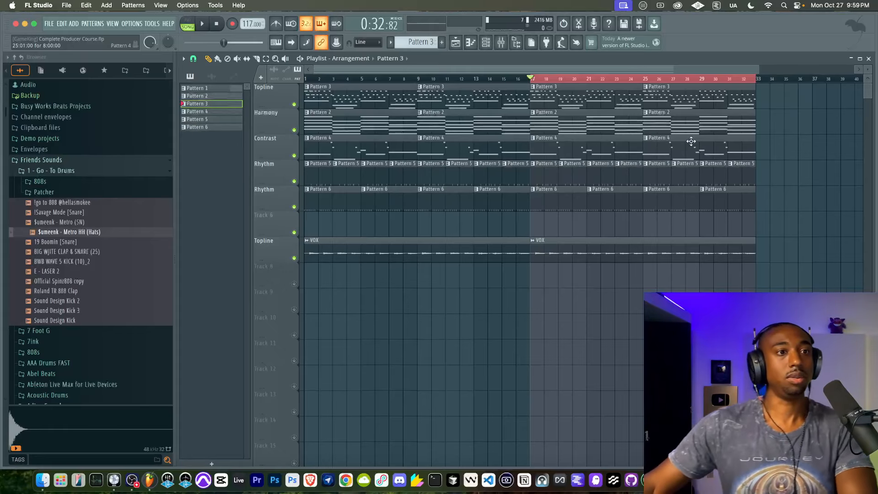
Step: Merge the two Contrast clips in bars 17 to 32 into one pattern and show its channels in the channel rack
mouse_move(672, 145)
left_mouse_down()
mouse_move(552, 141)
mouse_move(686, 145)
left_mouse_up()
key("super+g")
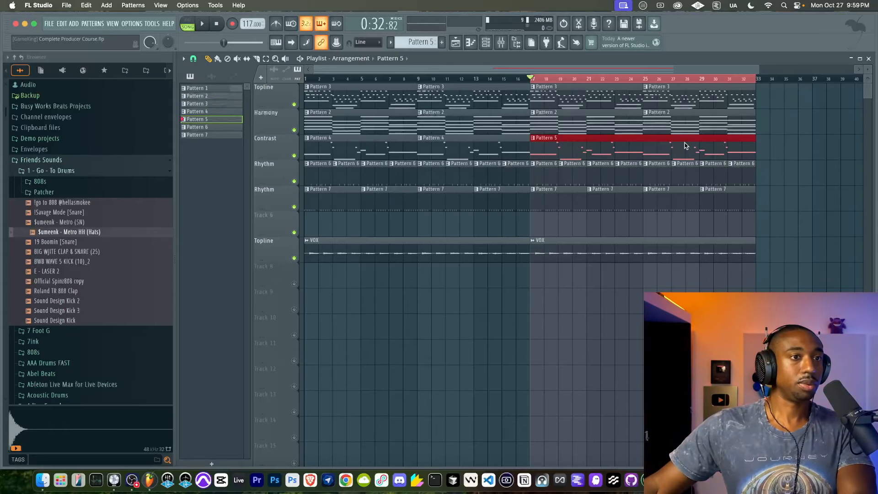
double_click(583, 142)
key("F6")
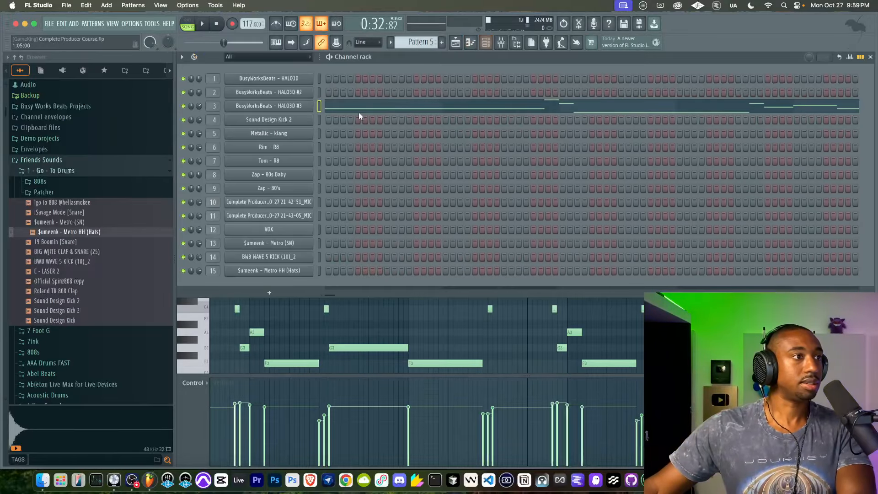
Step: Clone the HALO3D #3 channel and move the merged pattern's notes from it onto the clone
right_click(293, 110)
left_click(352, 212)
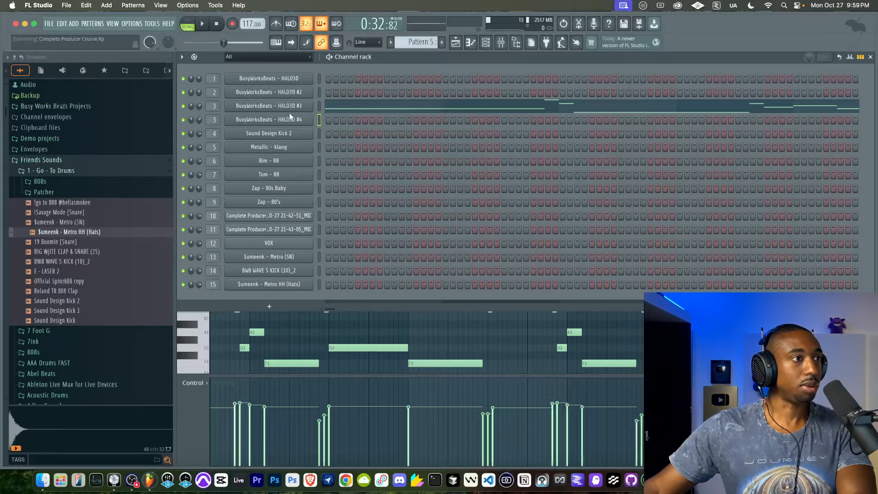
left_click(319, 108)
key("super+x")
left_click(320, 120)
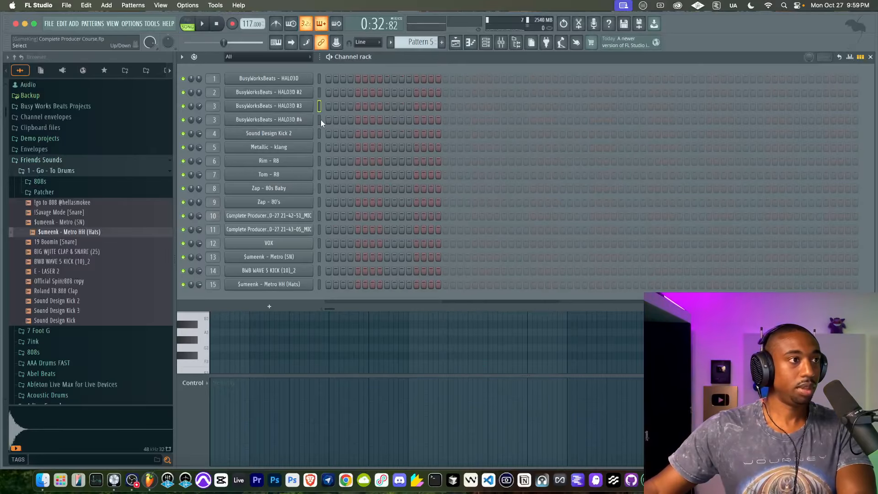
key("super+v")
Step: Audition Bass presets on the HALO3D #4 channel while the pattern plays and load the "Chill Out" one
left_click(306, 121)
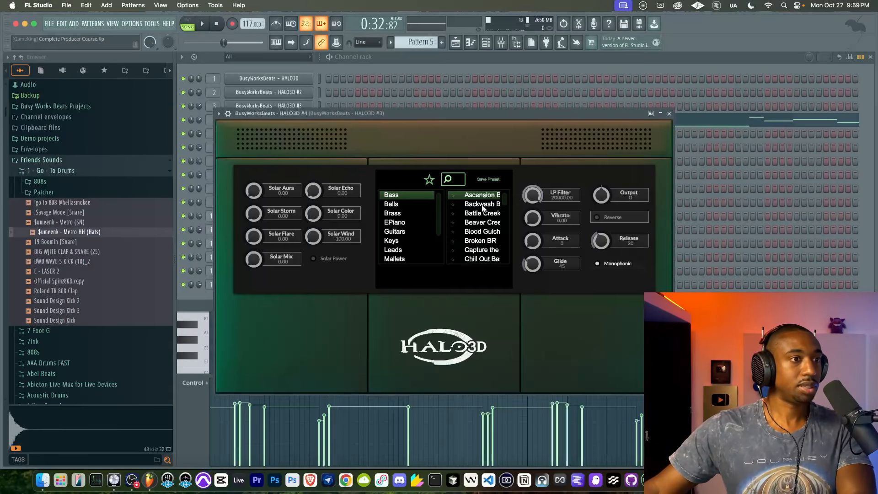
left_click(479, 233)
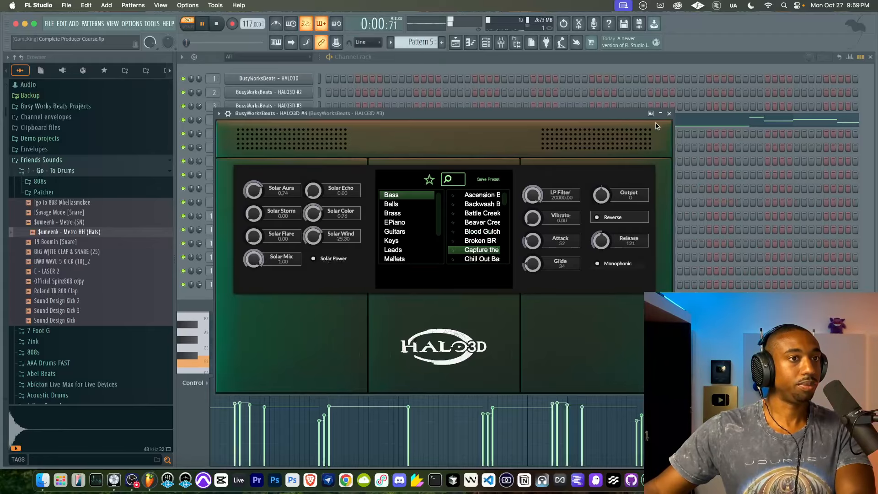
left_click(670, 114)
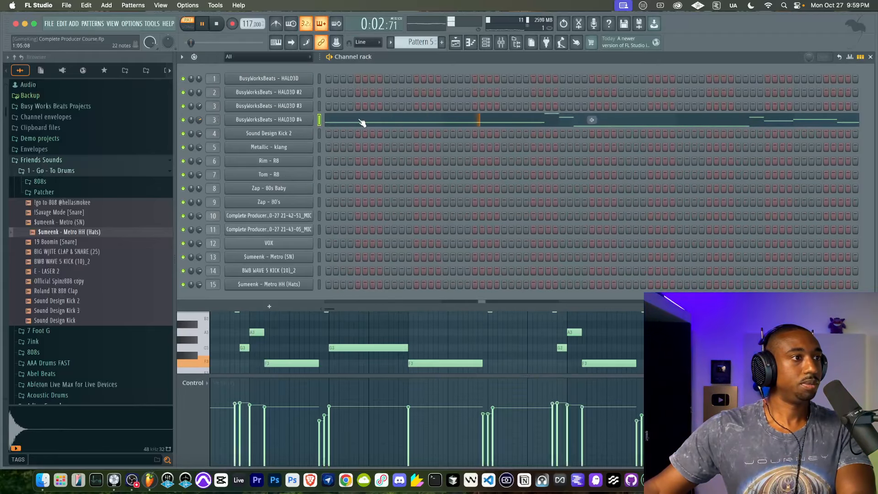
left_click(376, 122)
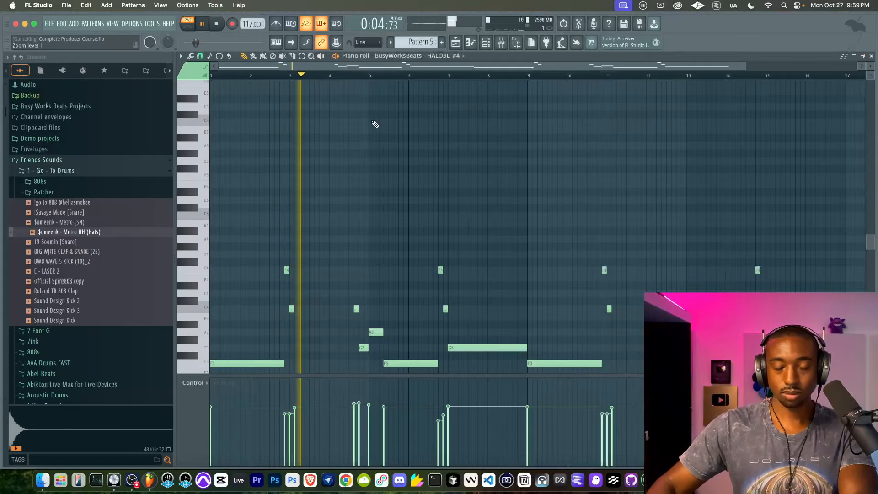
key("F6")
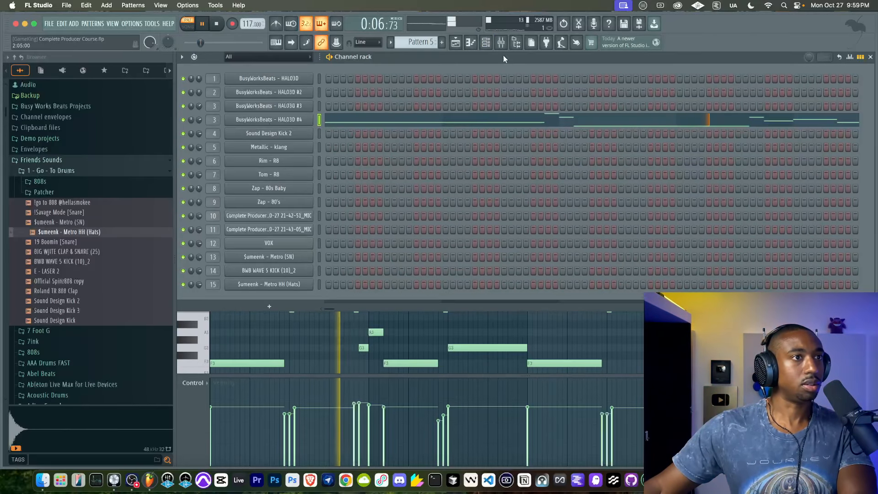
left_click(502, 42)
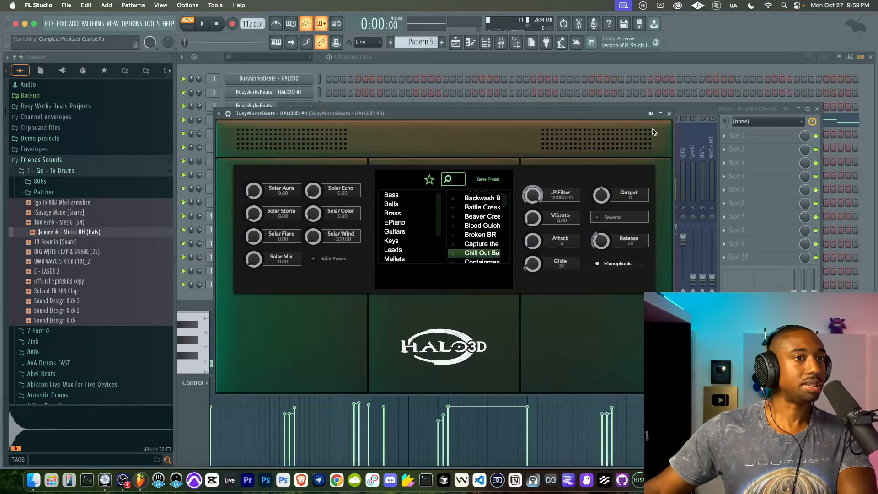
left_click(669, 114)
left_click(502, 42)
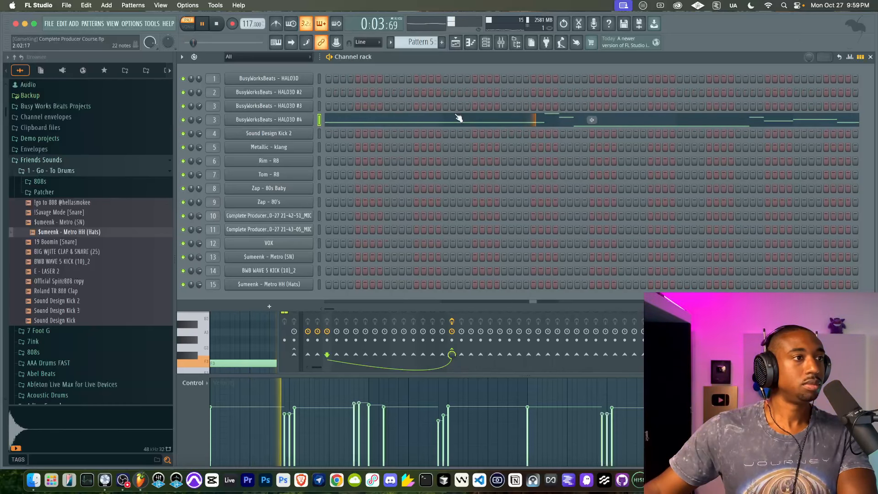
key("space")
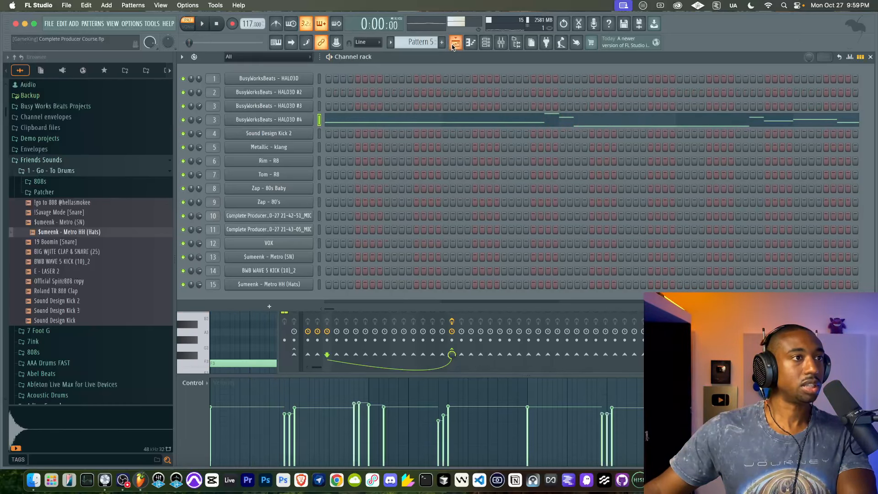
Step: Return to the playlist, play bars 17 to 32 in song mode and set the playlist snap to Bar
left_click(456, 42)
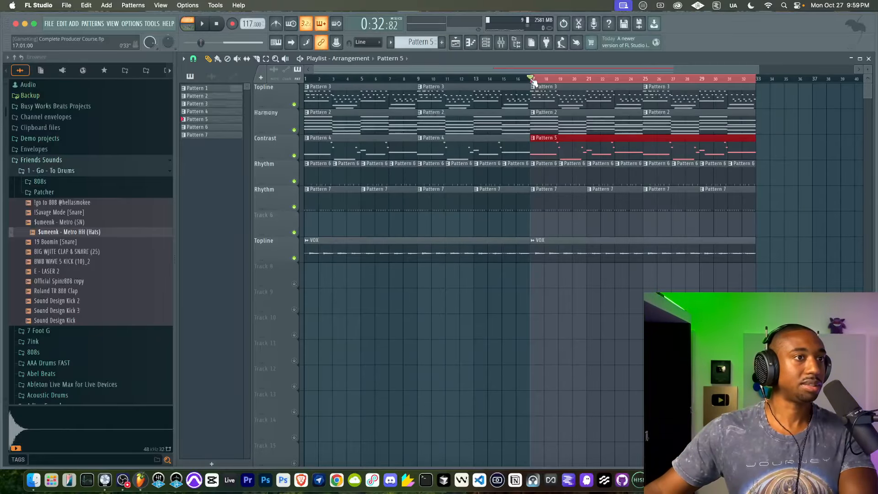
key("space")
left_click(194, 59)
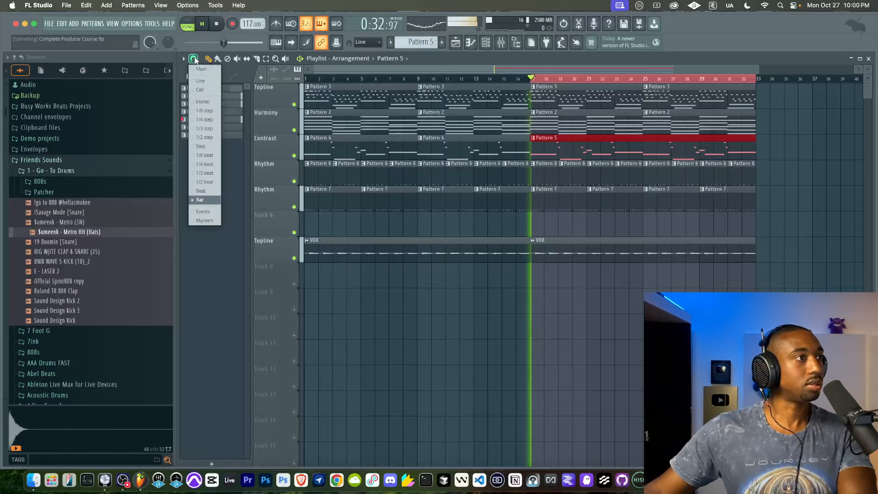
left_click(213, 201)
left_click(440, 228, "super")
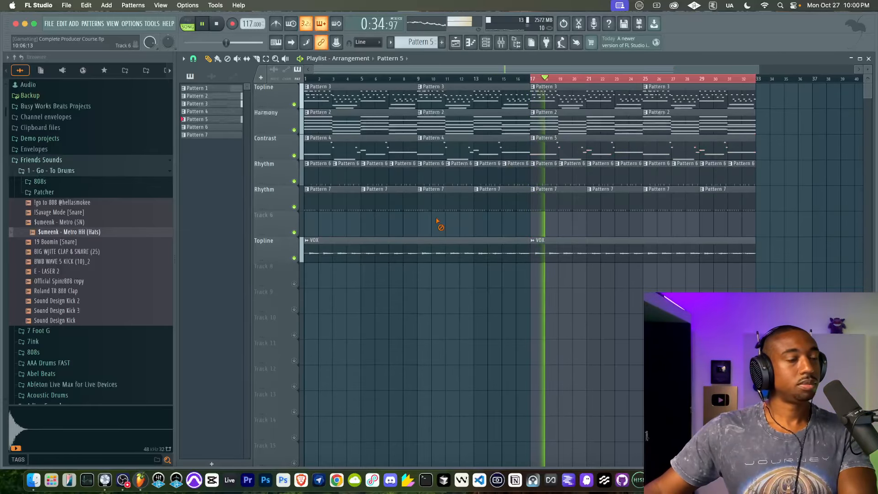
Step: Open the Contrast track's Pattern 5 in the piano roll and restart playback to examine its HALO3D #4 notes
double_click(551, 146)
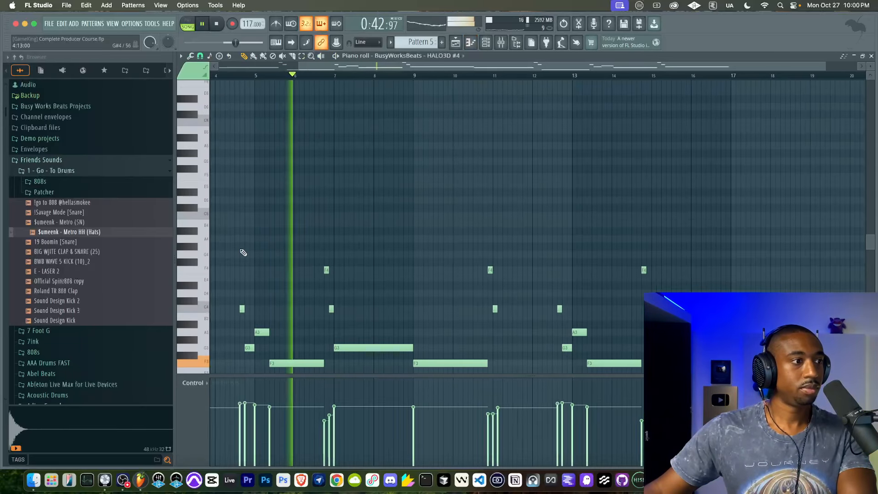
scroll(247, 266, "left", 3)
scroll(247, 266, "down", 2)
key("space")
key("space")
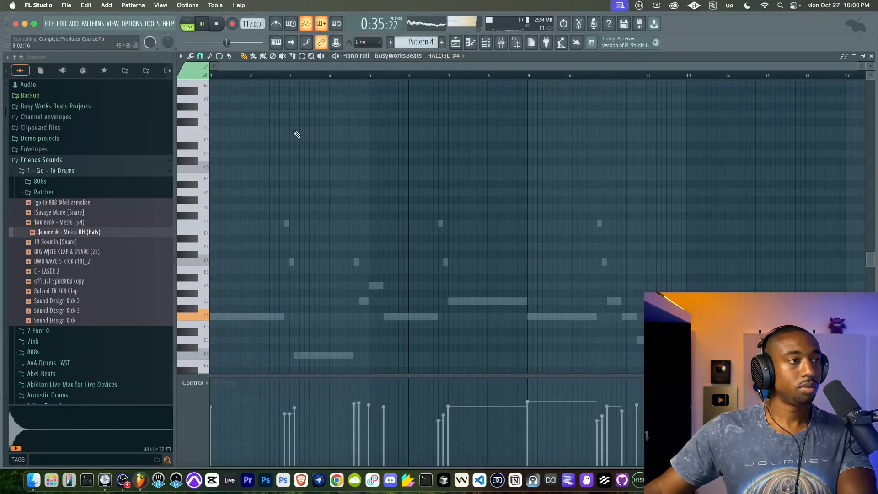
Step: Examine Pattern 4's HALO3D #3 notes during playback, and return to the playlist with playback stopped
left_click(486, 42)
left_click(386, 108)
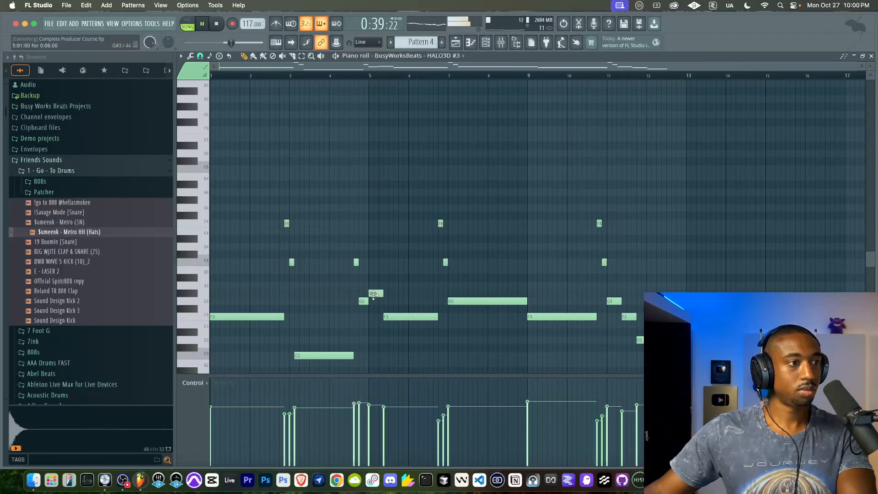
left_click(456, 42)
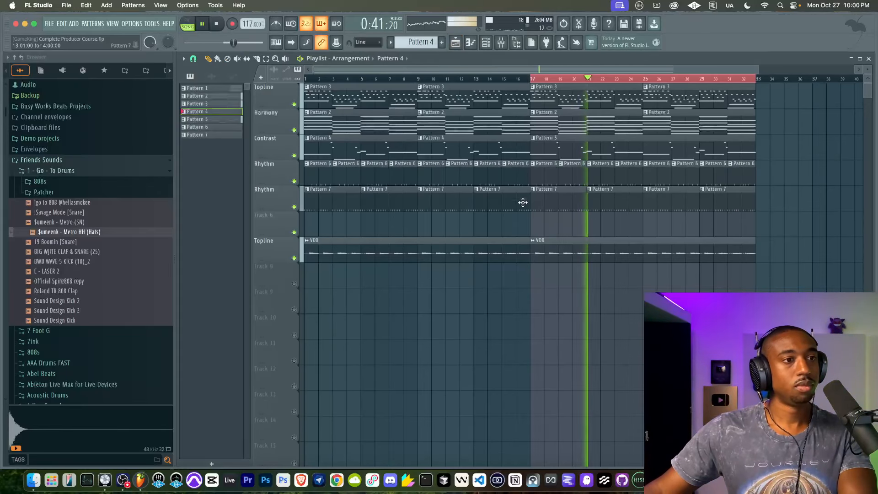
key("space")
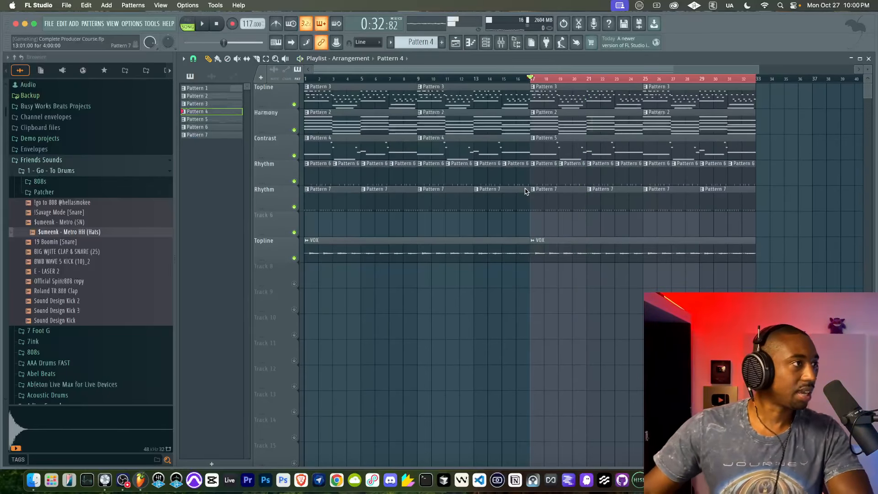
Step: Delete both Pattern 3 clips from the Topline track in bars 17 to 32
left_click_drag(539, 122, 700, 123)
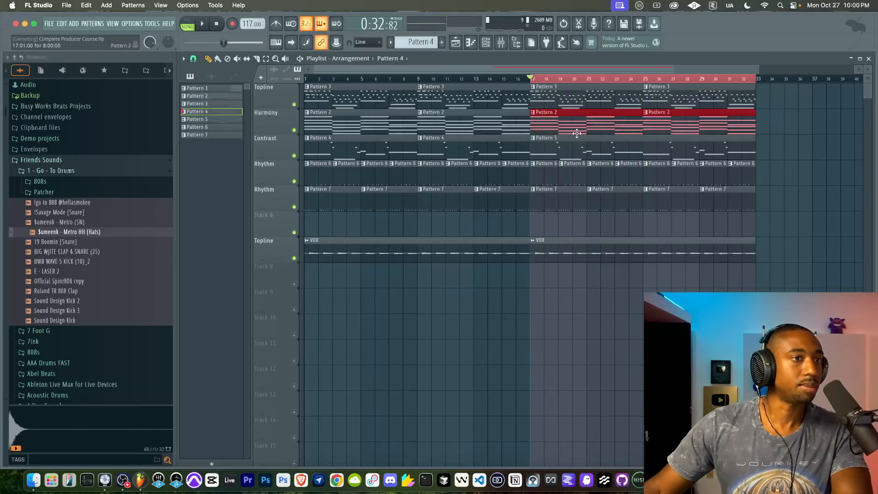
right_click(549, 103)
right_click(660, 99)
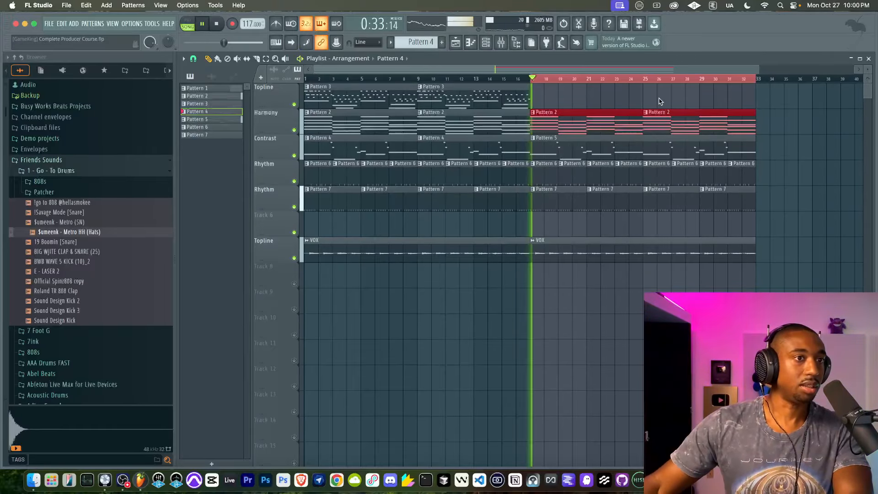
Step: Move the VOX clip at bar 17 up to the first Topline track during playback and raise its clip volume
left_click(548, 260)
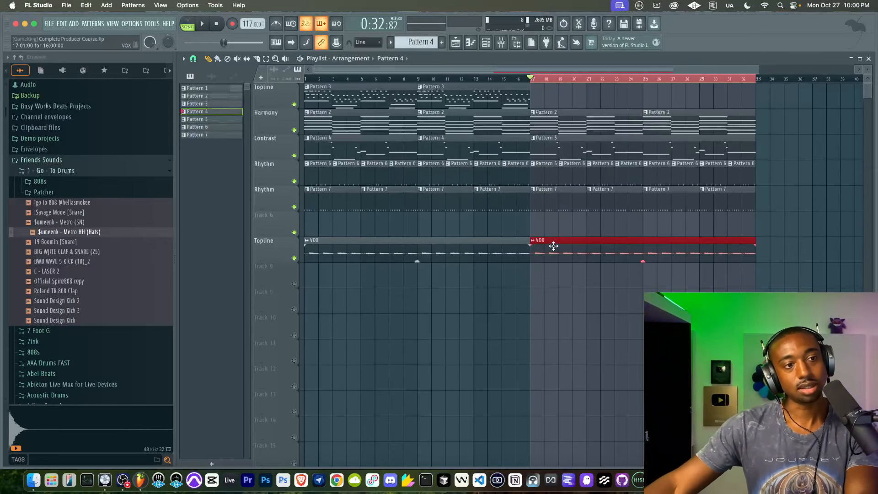
left_click_drag(555, 242, 619, 240)
key("space")
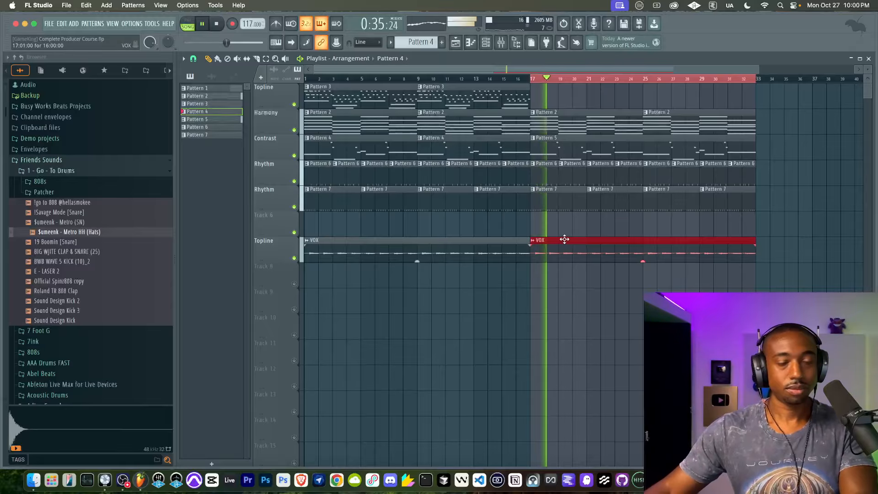
left_click_drag(564, 239, 565, 85)
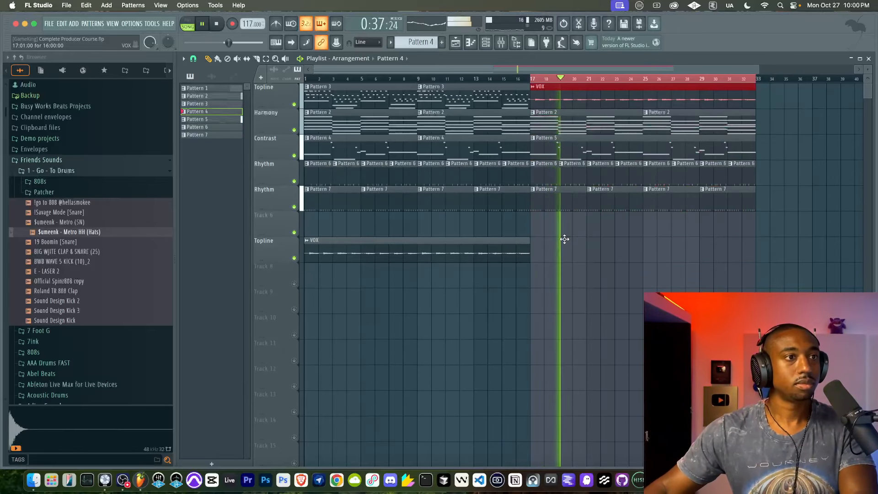
left_click_drag(643, 107, 644, 109)
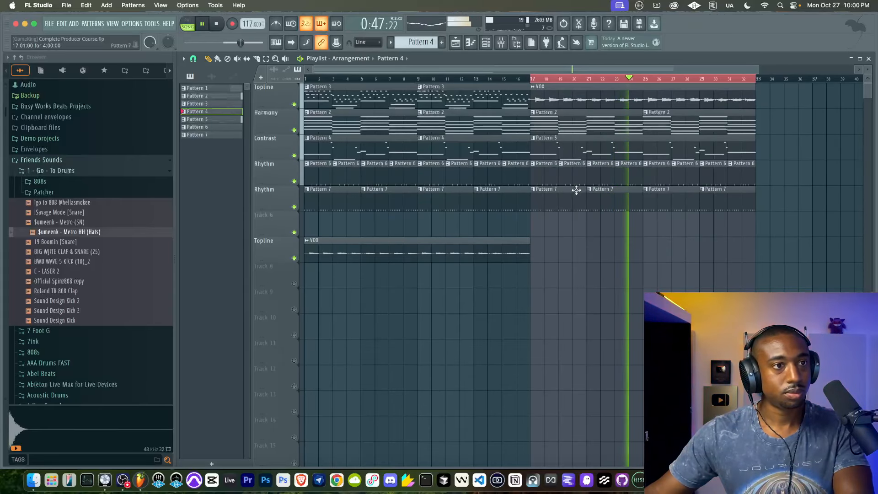
Step: Play part of the first section from around bar 5, then select bars 17 to 32 and play them for comparison
key("space")
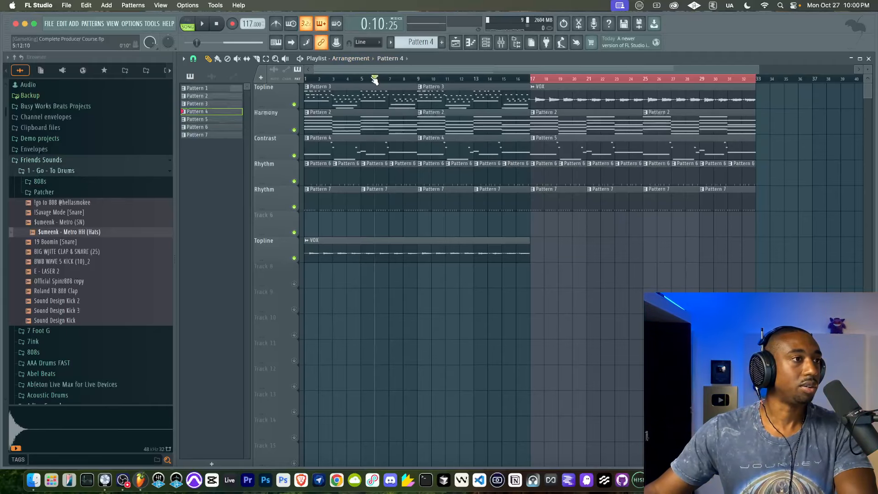
key("space")
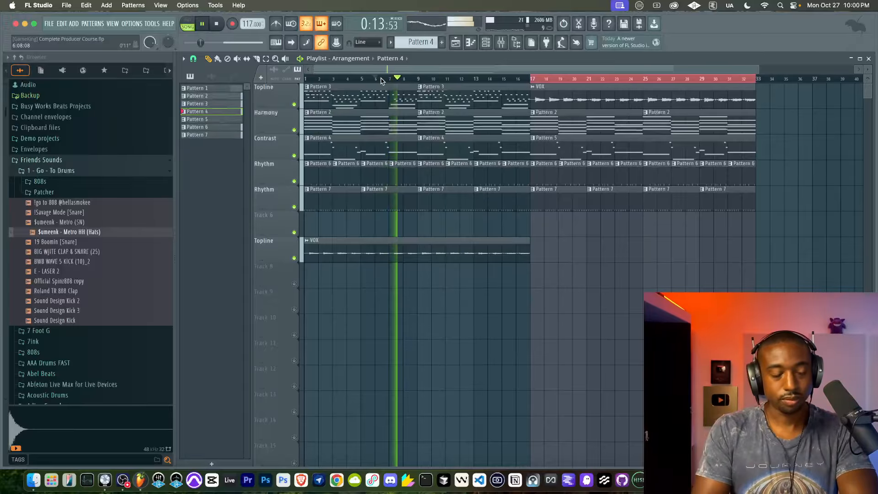
key("space")
left_click_drag(537, 80, 758, 83)
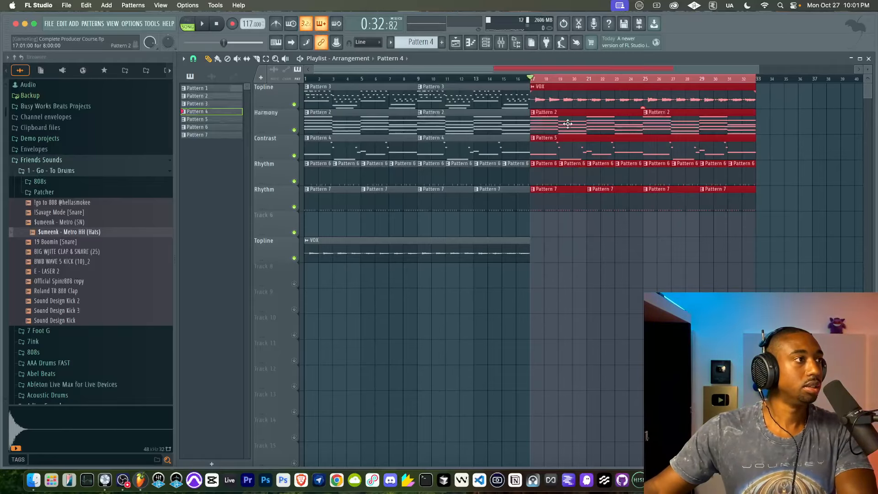
key("space")
key("space")
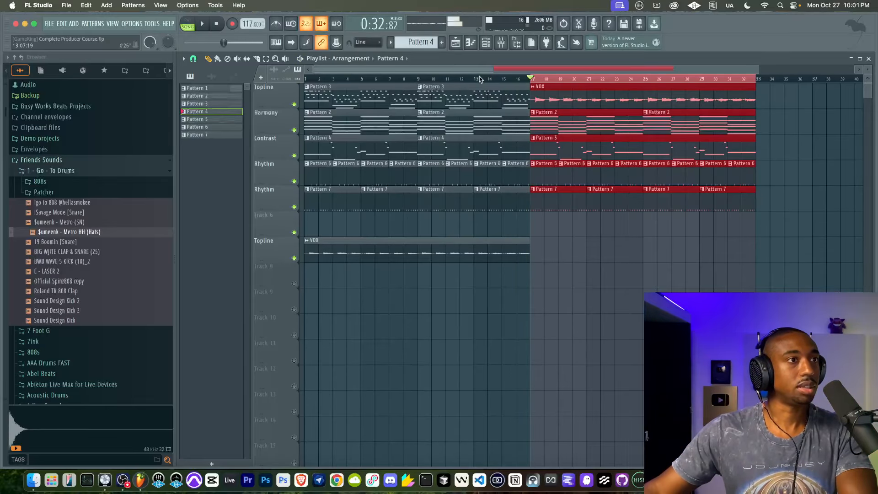
Step: Create the new Pattern 8 and add an Omnisphere instrument channel to the channel rack
key("ctrl+s")
left_click(487, 48)
scroll(428, 38, "down", 4)
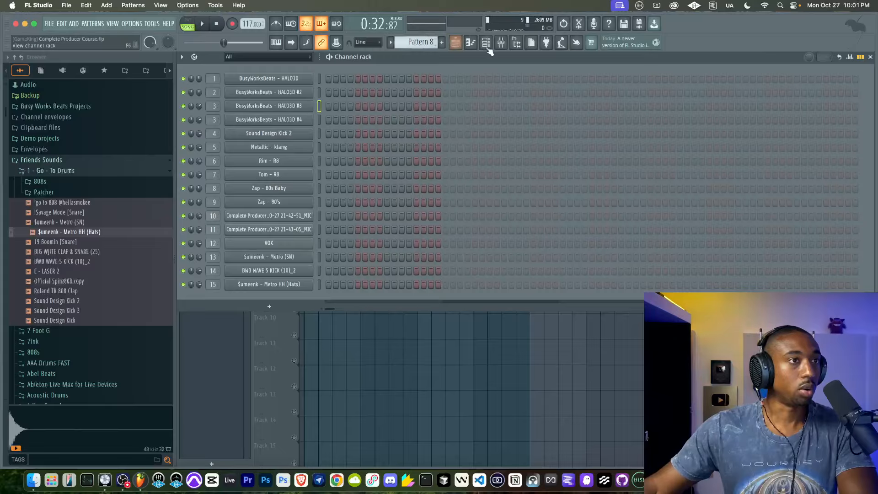
left_click(501, 42)
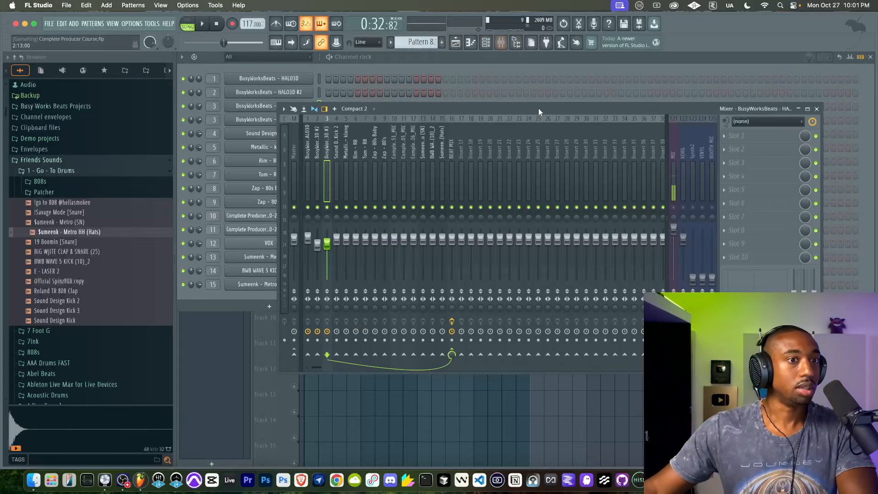
left_click(817, 109)
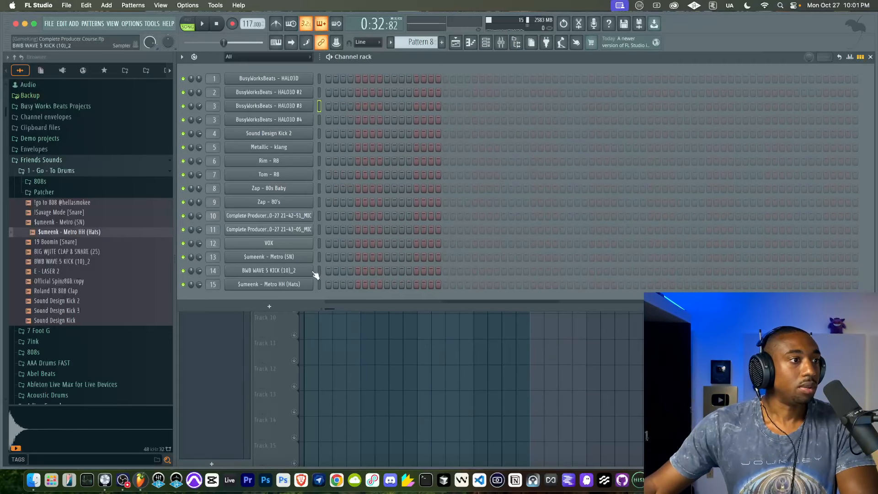
left_click(282, 309)
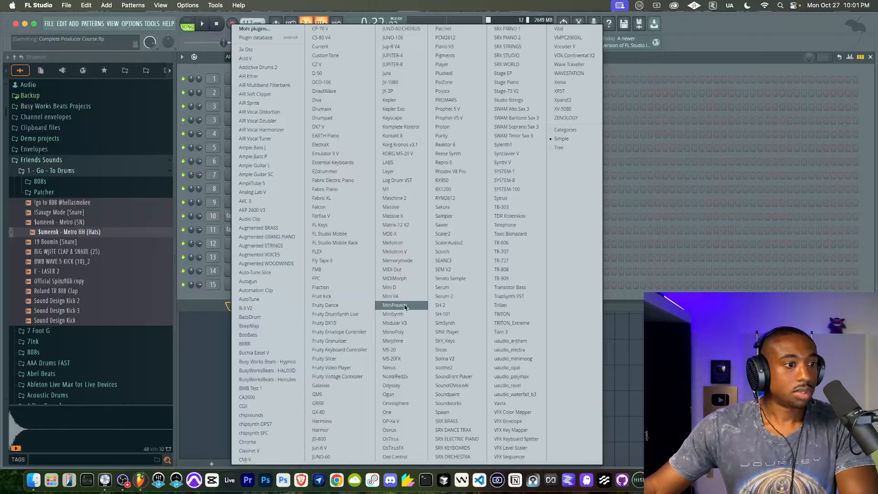
left_click(404, 405)
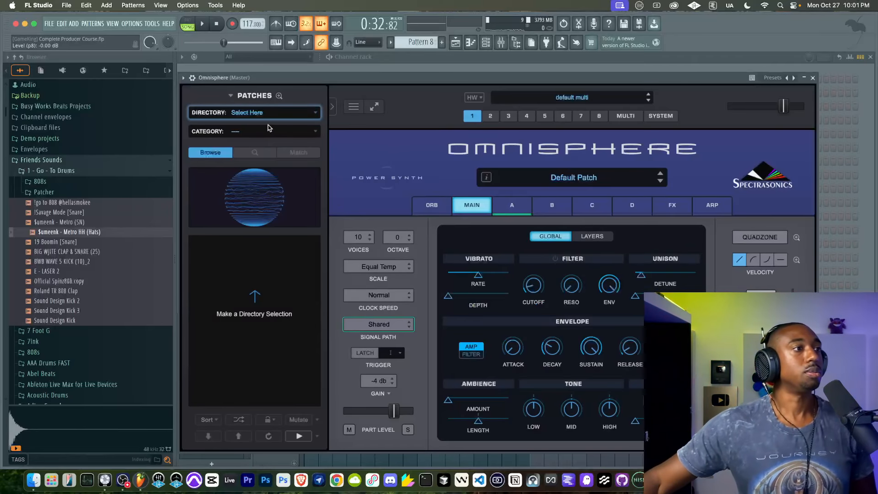
Step: Load the "Classic Prophet VS" patch from Omnisphere's Classic Digital directory with category All, and close the plugin window
left_click(266, 113)
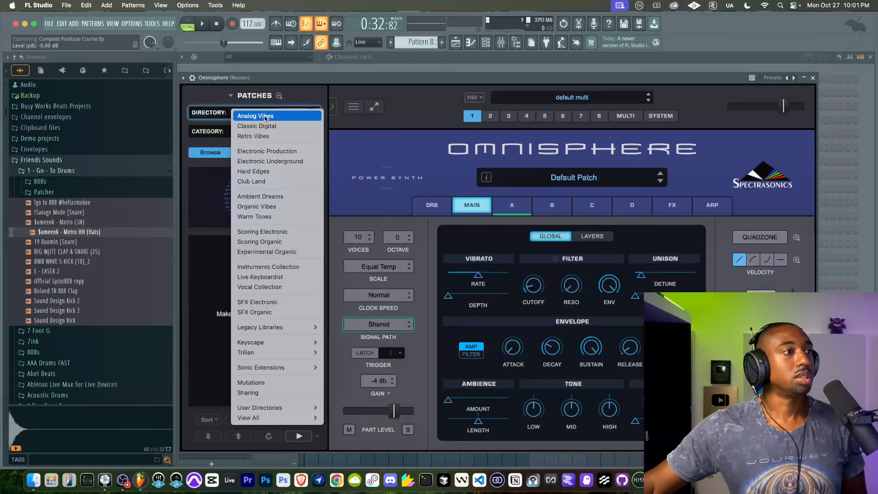
left_click(272, 136)
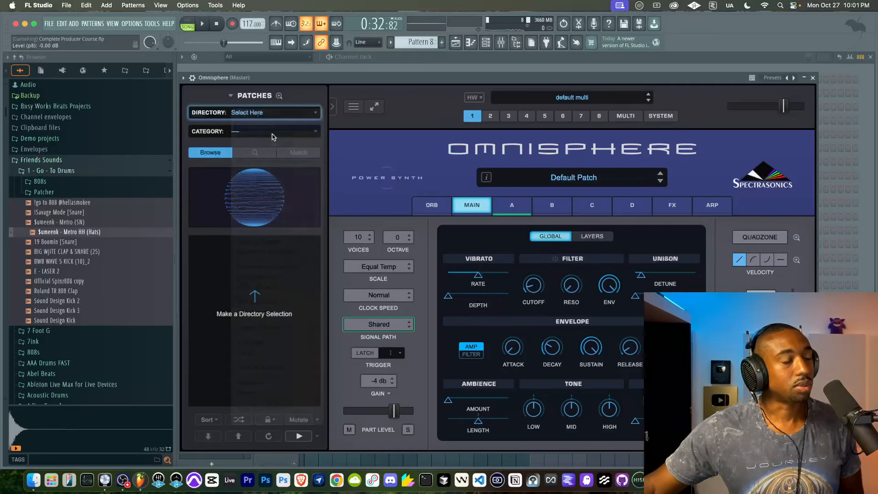
left_click(241, 133)
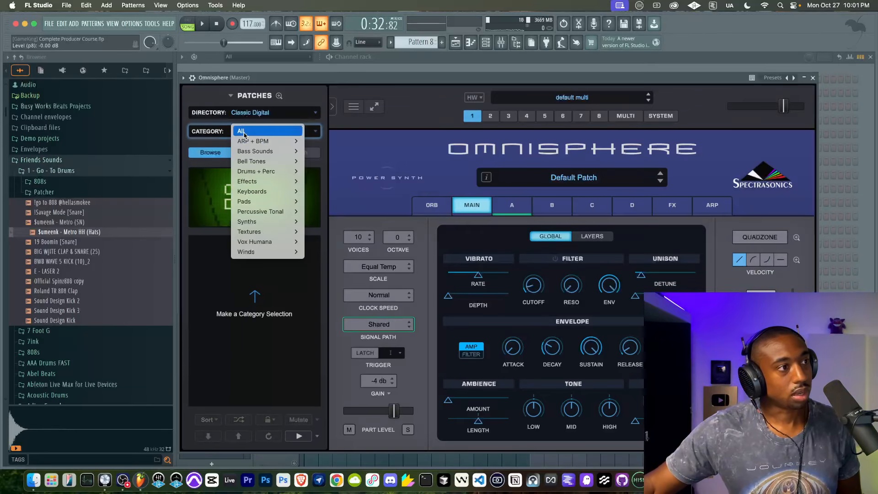
left_click(244, 132)
left_click(247, 287)
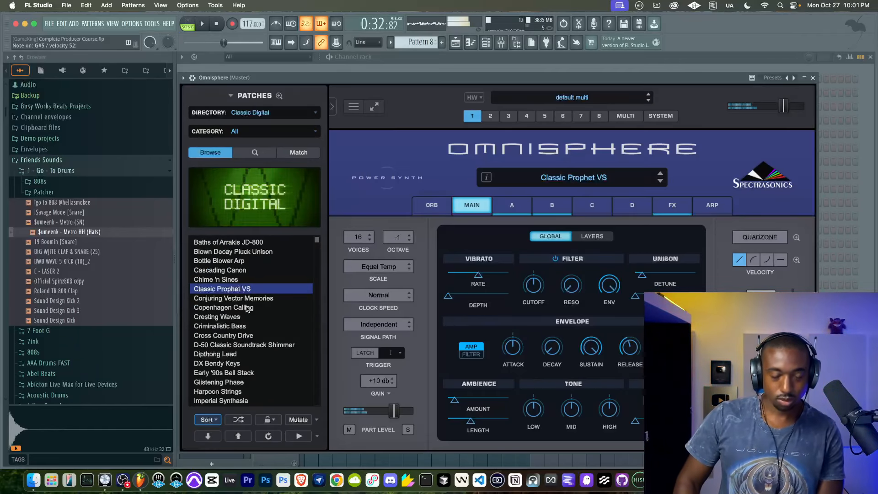
left_click(804, 78)
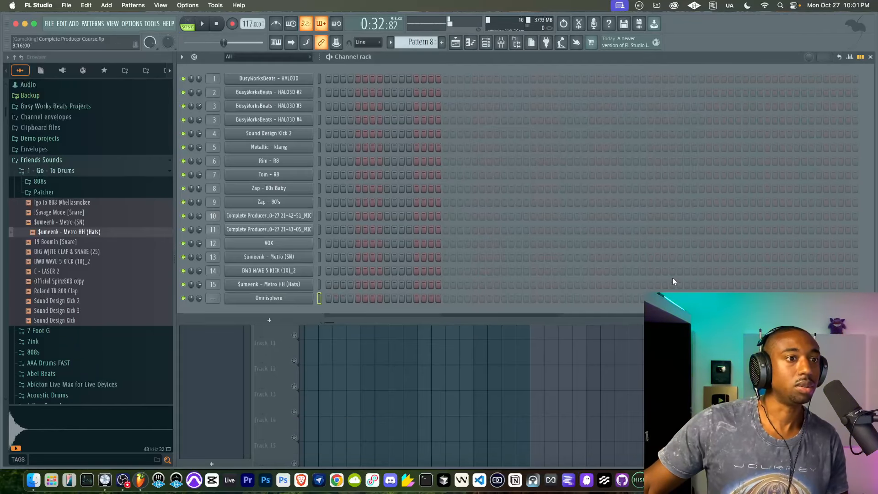
Step: Enable the metronome and recording, and delete both Pattern 2 clips from the Harmony track in bars 17 to 32
left_click(624, 356)
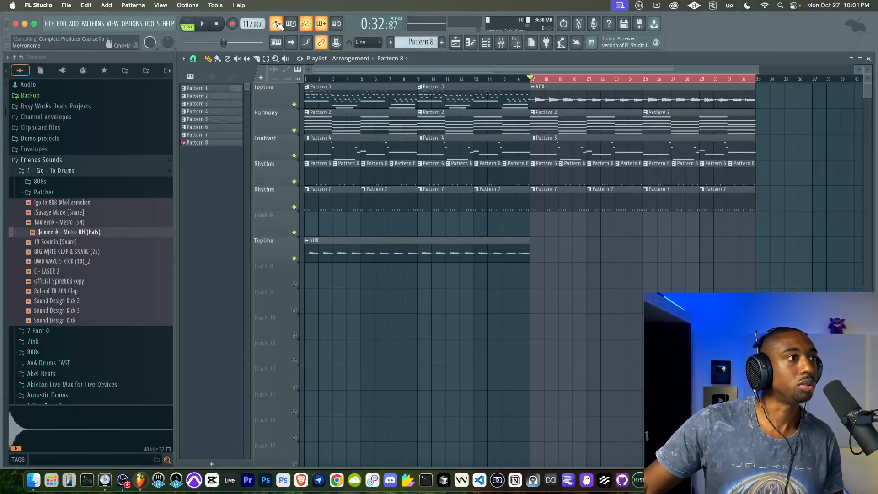
left_click(486, 42)
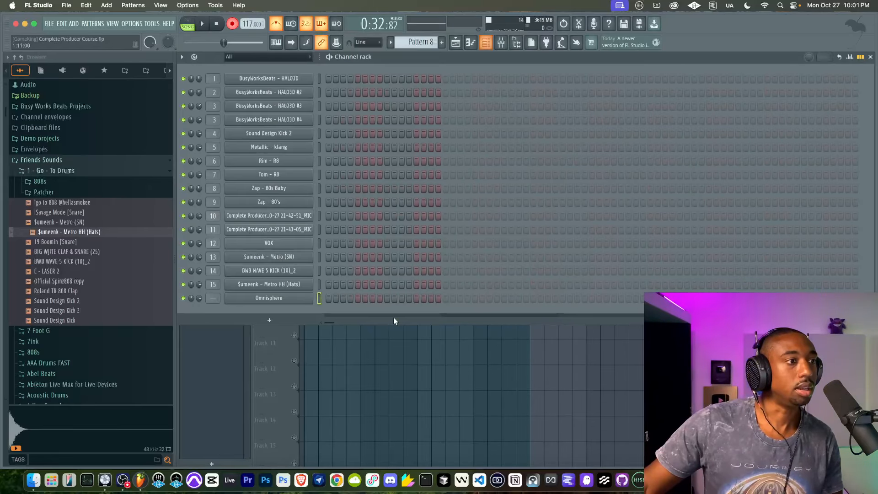
left_click(393, 361)
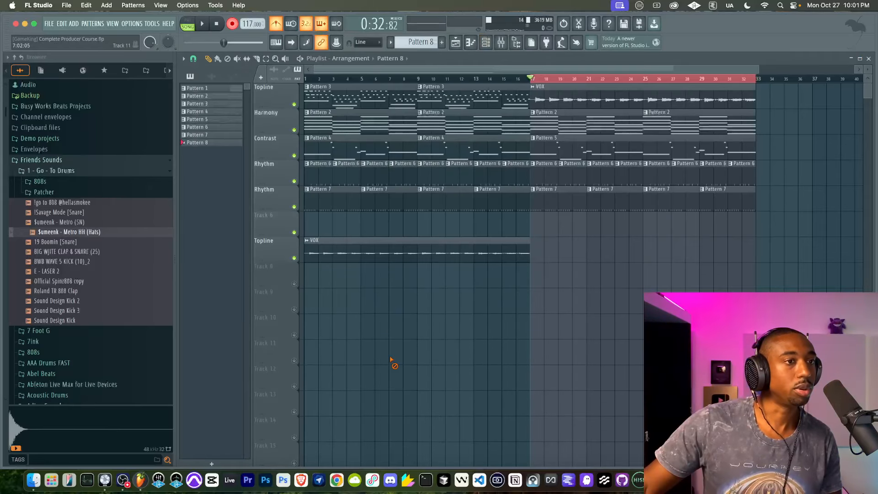
right_click(562, 123)
right_click(676, 124)
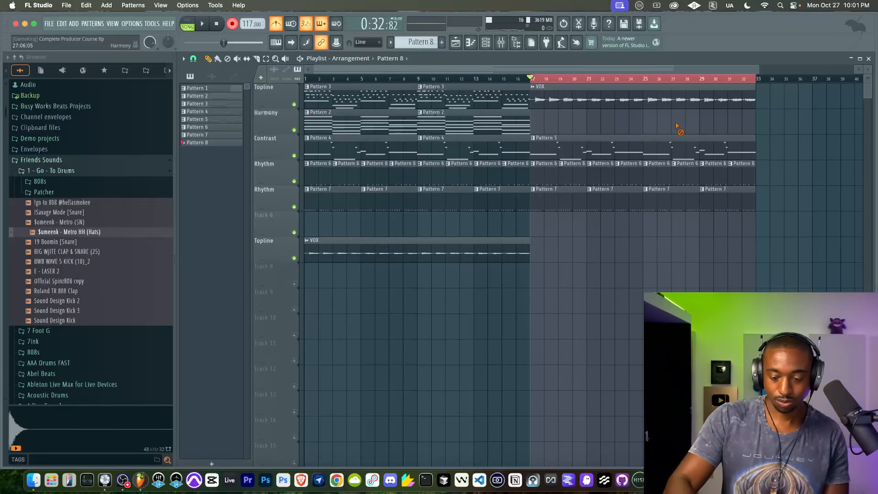
Step: Record an Omnisphere chord part into Pattern 8 from bar 17 and extend its Track 6 clip to eight bars
key("space")
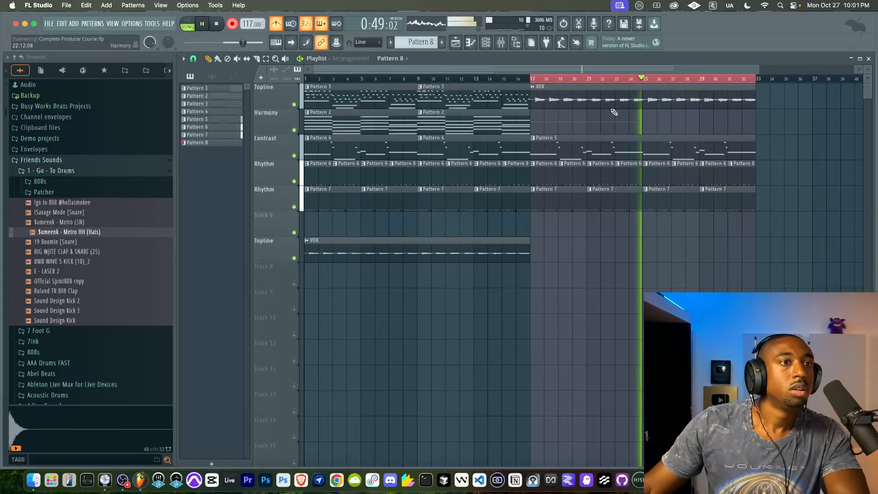
key("space")
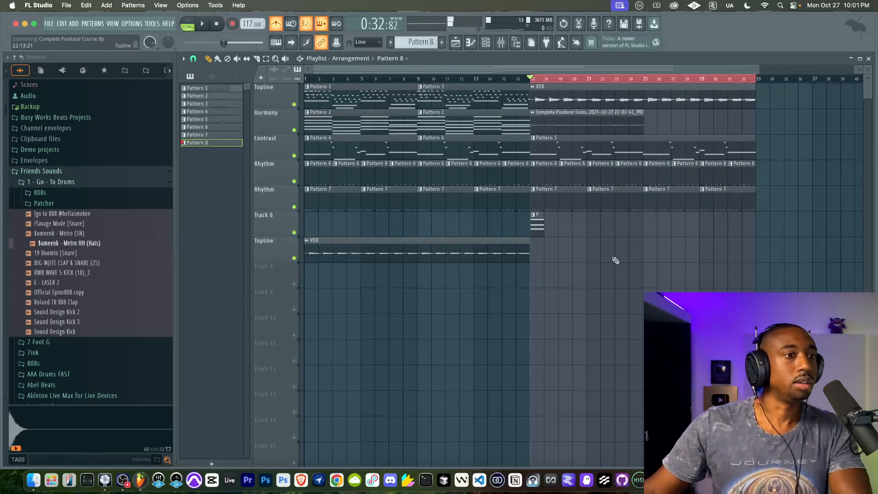
left_click_drag(544, 232, 651, 232)
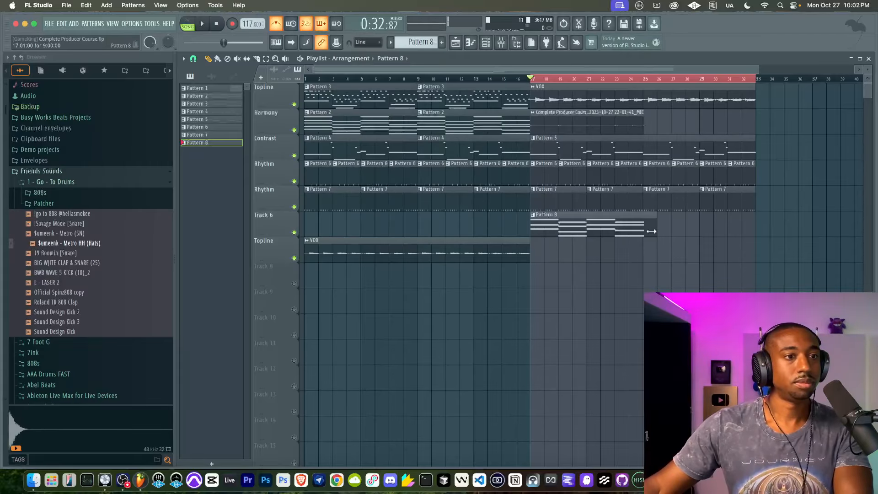
Step: Delete the recorded microphone audio clip from the Harmony track and check the MIC track in the mixer
right_click(604, 132)
left_click(501, 42)
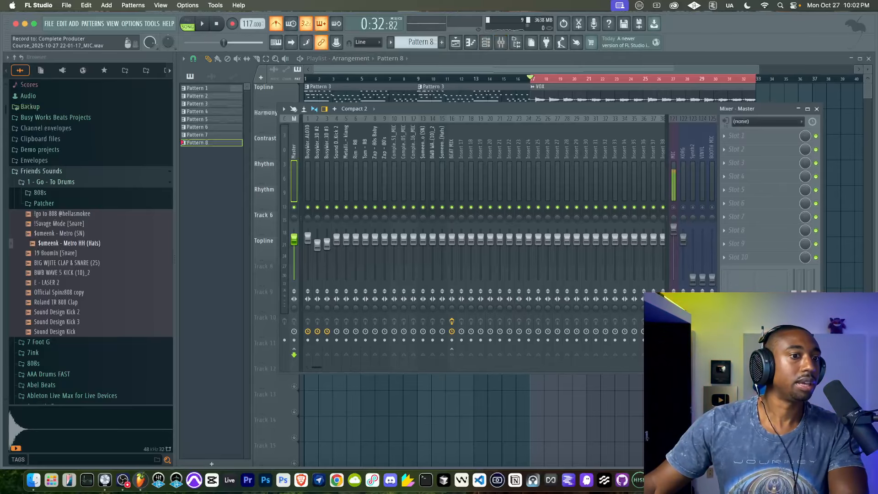
key("F9")
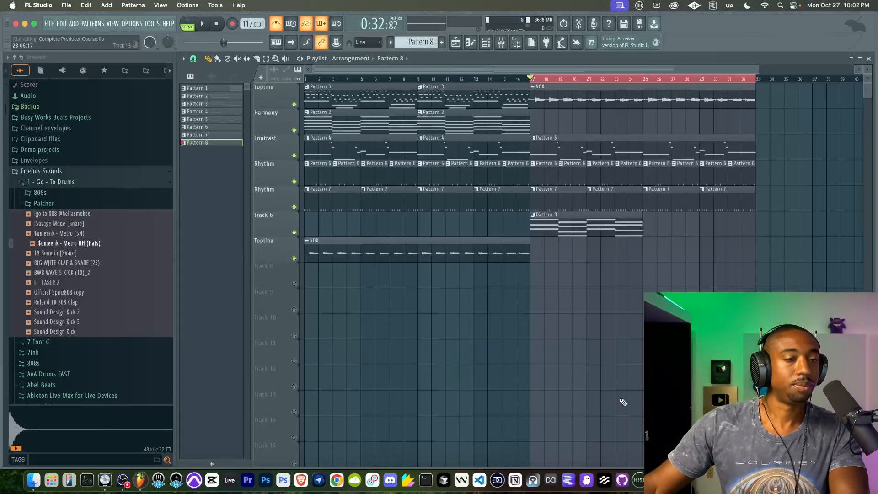
Step: Open Pattern 8, start playback and route the Omnisphere channel to mixer track 17
double_click(555, 215)
key("space")
key("F6")
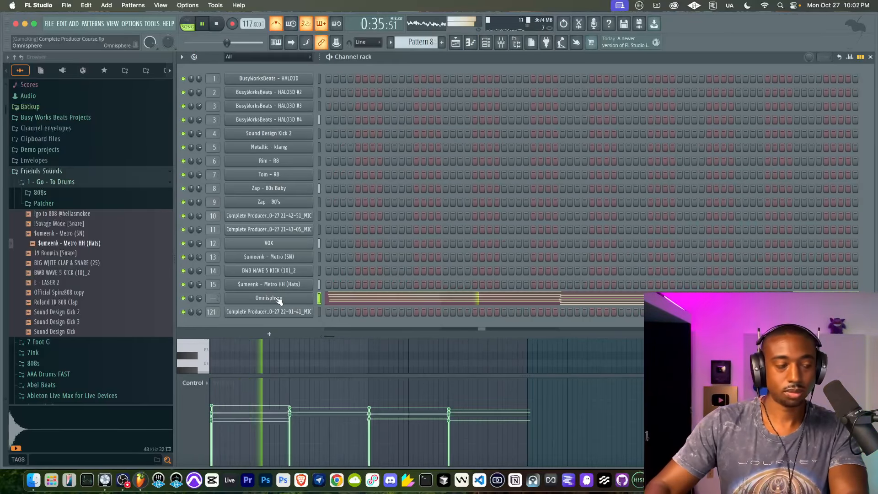
key("super+l")
Step: Turn off the metronome and lower the Omnisphere channel's volume
left_click(279, 24)
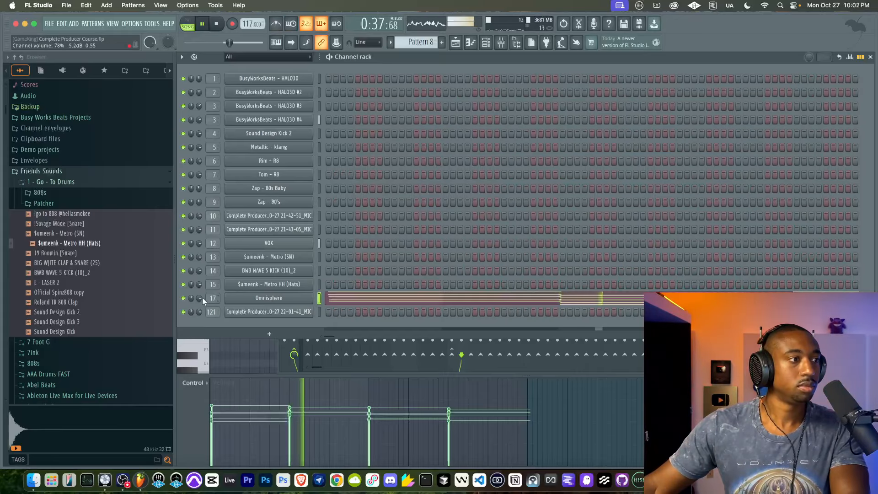
left_click_drag(200, 297, 200, 316)
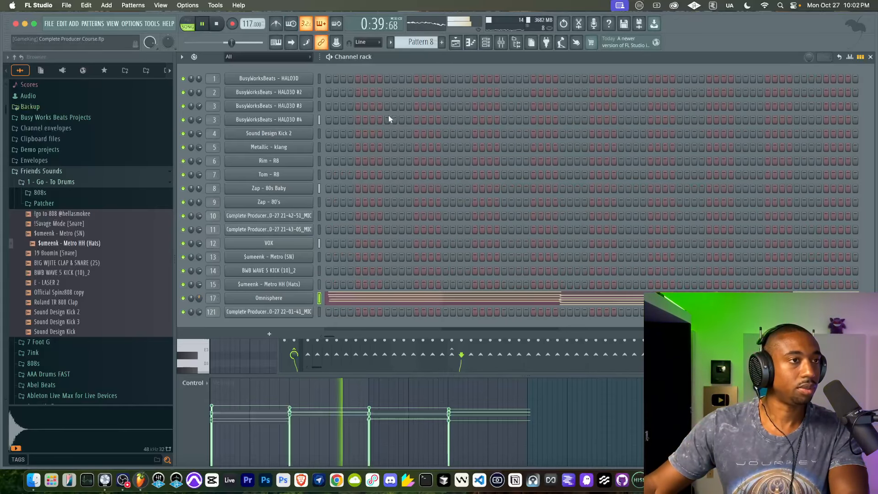
Step: Stop playback, move the Pattern 8 clip from Track 6 to the Harmony track and duplicate it to fill bars 17 to 32
left_click(461, 41)
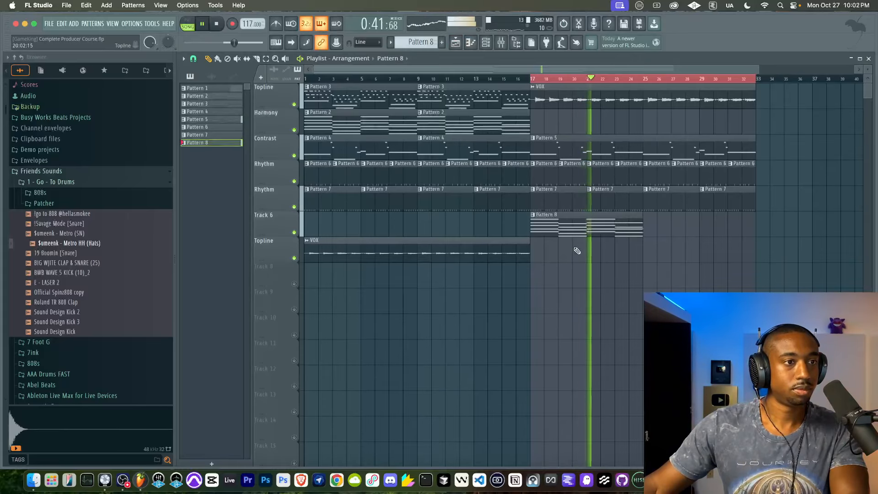
left_click(576, 219)
key("space")
key("shift+Up")
key("shift+Up")
key("shift+Up")
key("shift+Up")
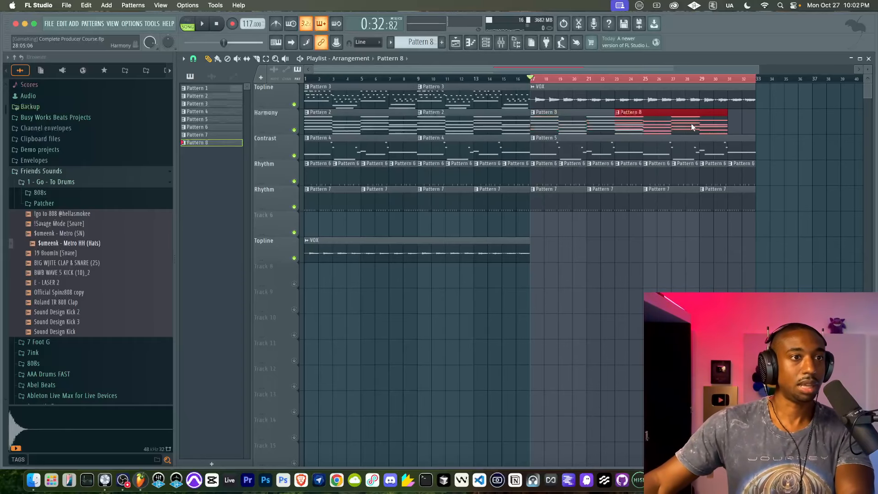
left_click(668, 232, "super")
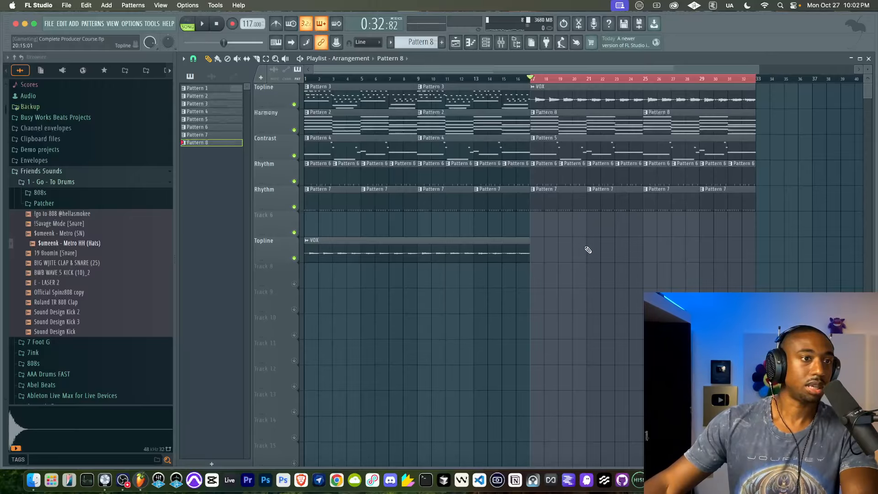
Step: Play back the second half of the arrangement from bar 17 and save the project
key("space")
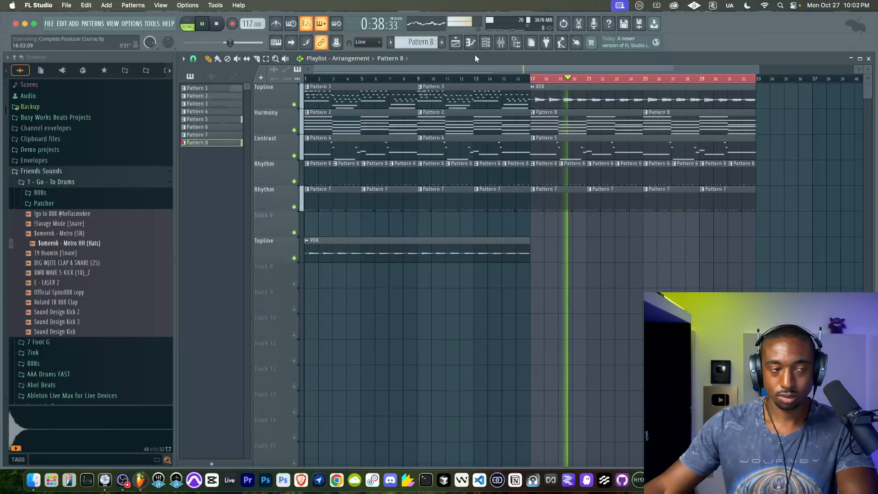
key("super+s")
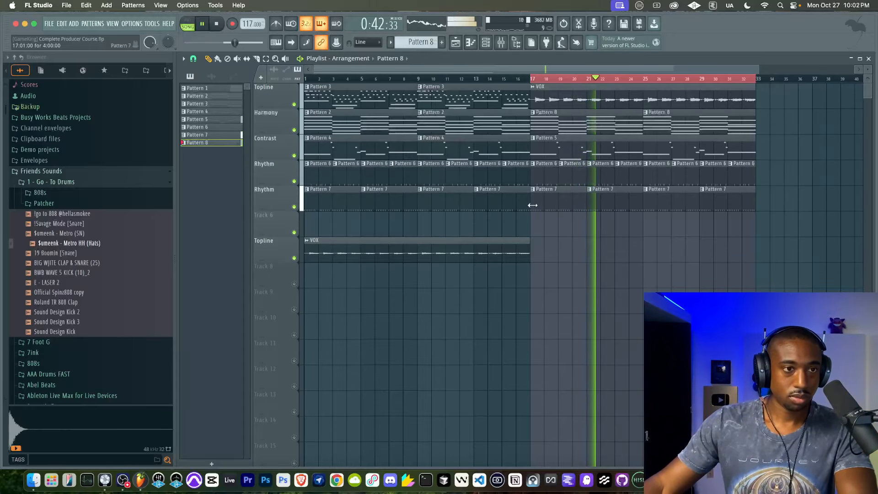
key("space")
Step: Select the full 32-bar arrangement, play it from the start and save the project as Complete Producer Course_2.flp
scroll(517, 196, "down", 2)
right_click(498, 78)
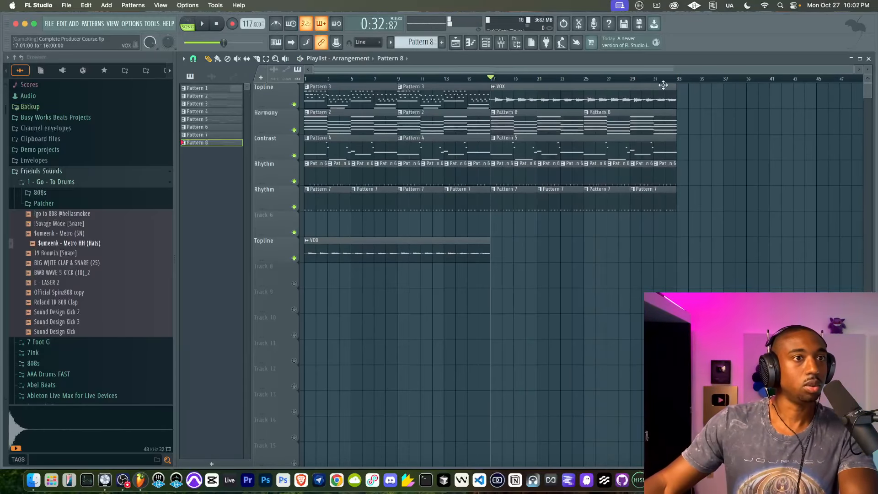
key("ctrl+a")
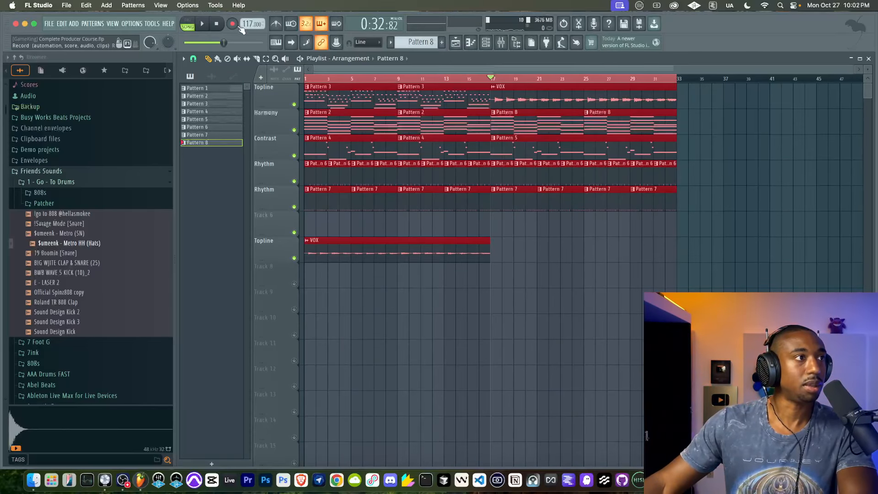
key("space")
left_click(529, 271)
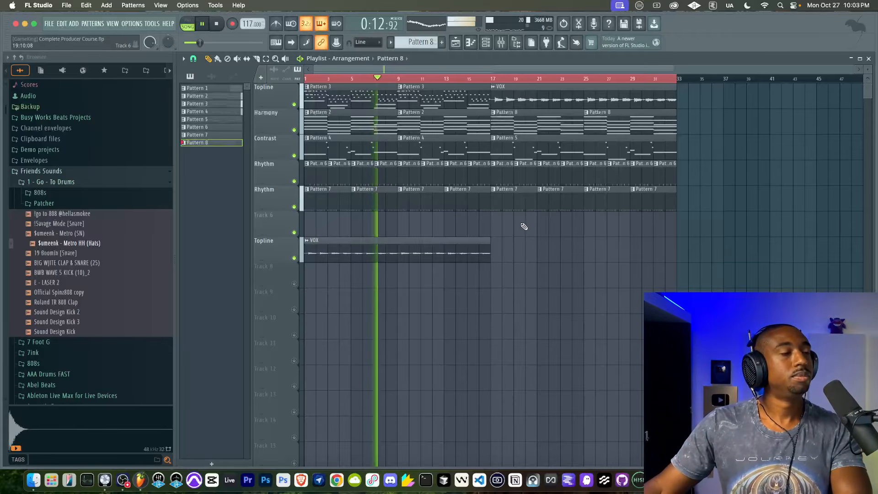
key("super+s")
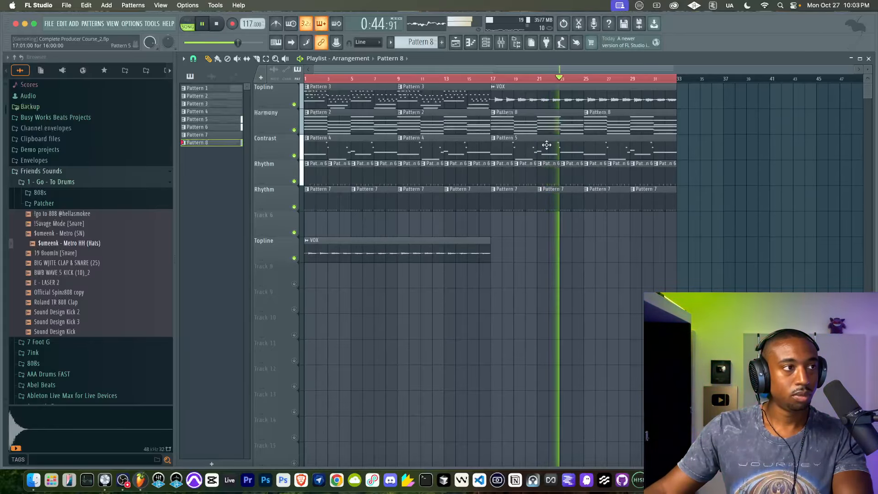
Step: Delete the VOX clip from bars 17 to 32 of the first Topline track and set the playback range from bar 15 to 32
right_click(494, 88)
key("space")
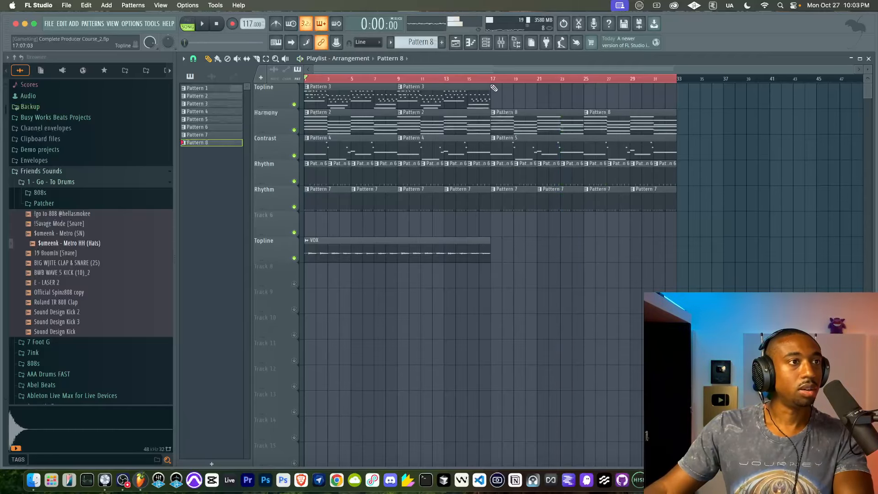
left_click_drag(471, 80, 682, 92)
Step: Select the MIC track in the mixer and record a microphone take from bar 15 onto Track 6
left_click(501, 42)
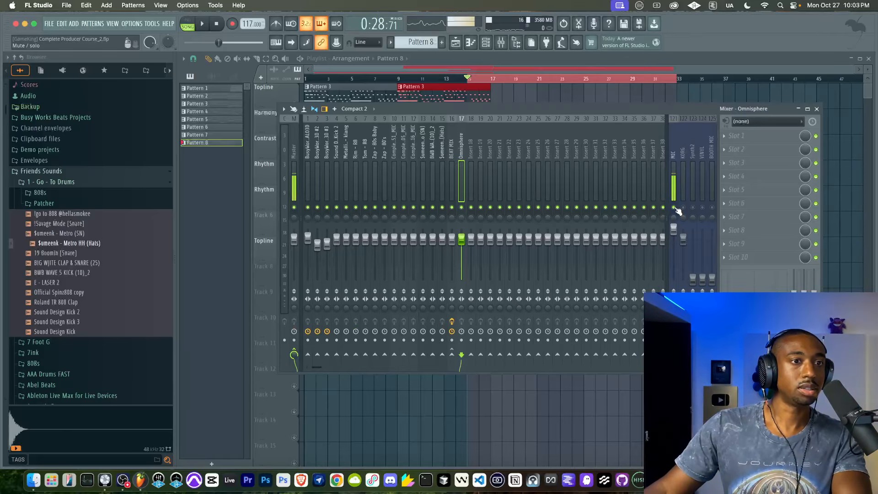
left_click(674, 165)
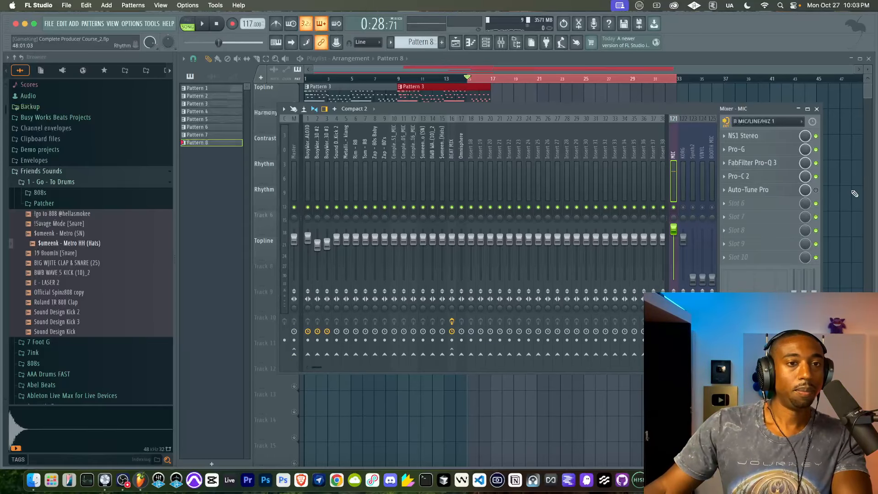
key("F9")
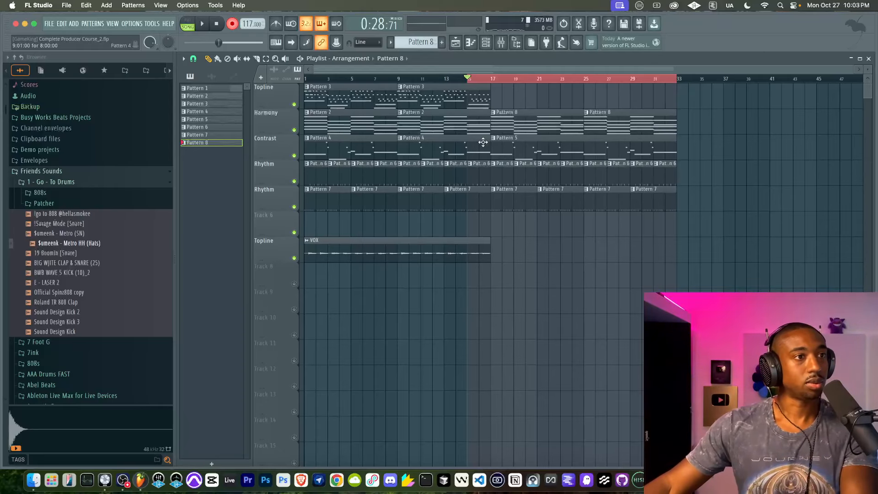
key("space")
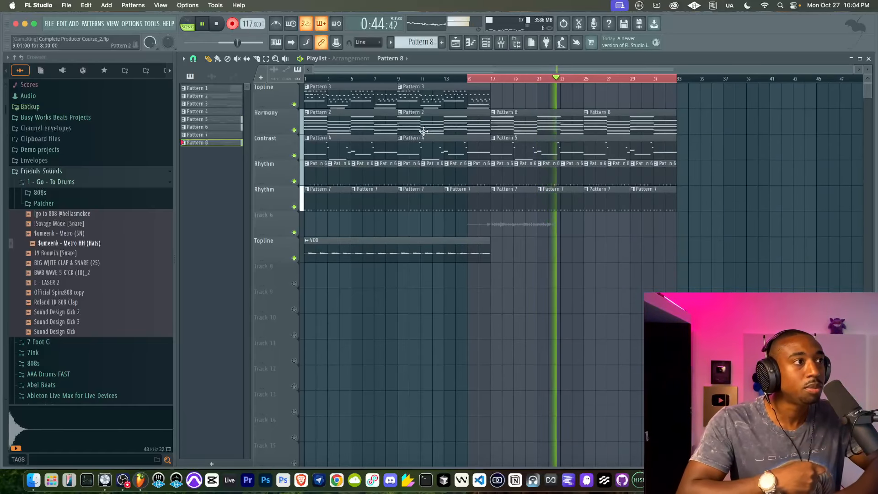
key("space")
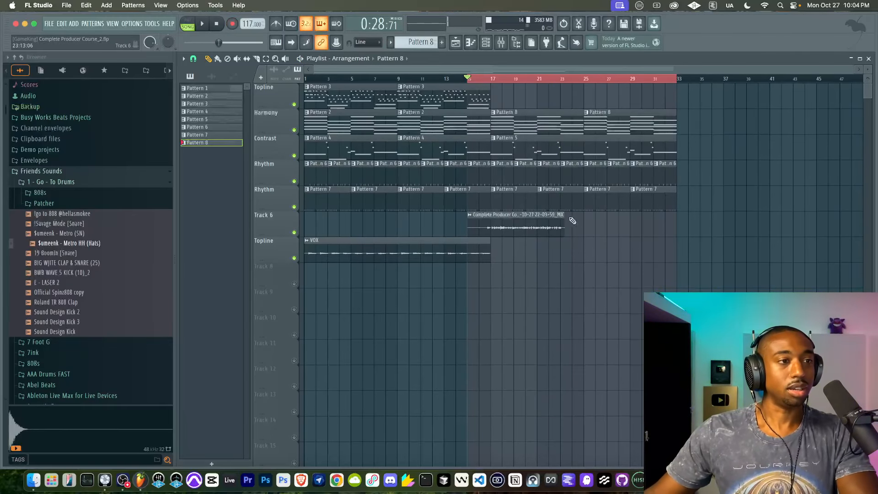
Step: Route the recorded microphone clip on Track 6 to mixer track 18 and select the MIC track in the mixer
double_click(514, 221)
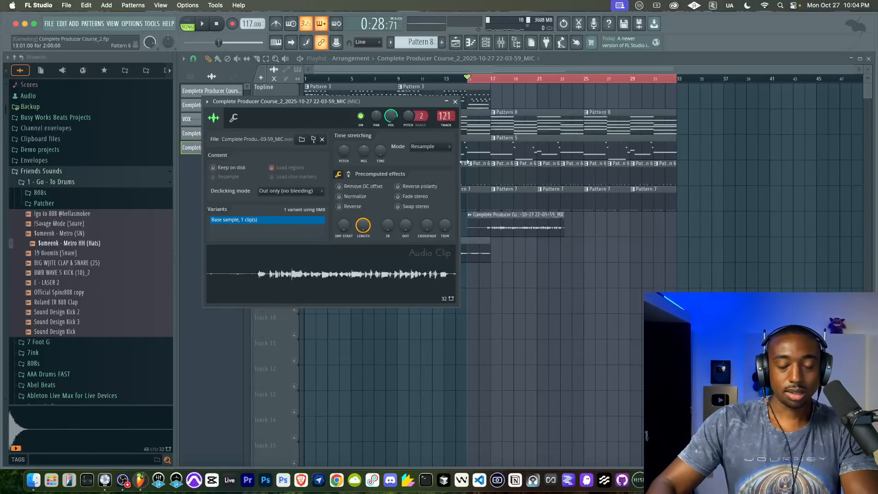
key("F9")
right_click(860, 277)
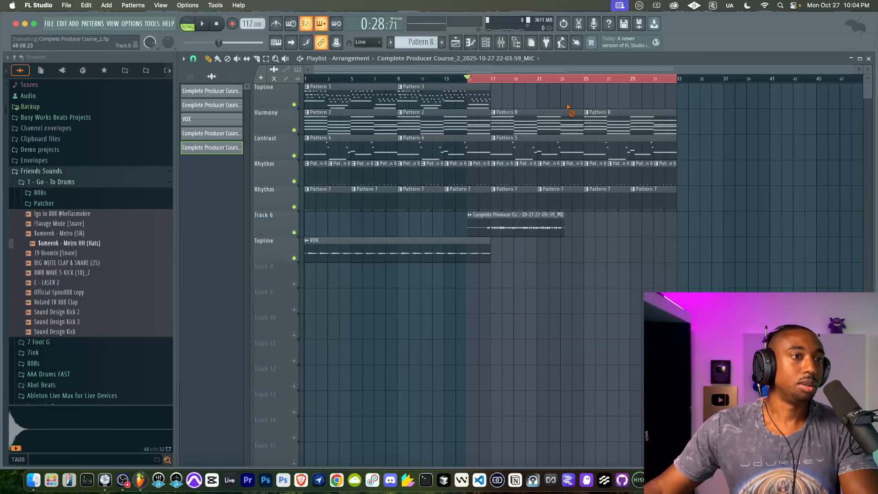
left_click(513, 45)
left_click(674, 180)
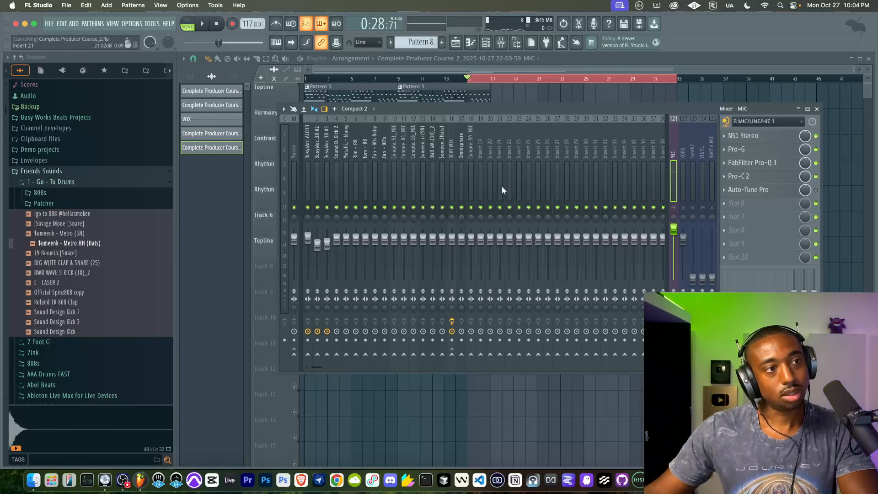
right_click(458, 415)
Step: Raise the Track 6 microphone clip's gain to about 6.9 dB during playback
key("space")
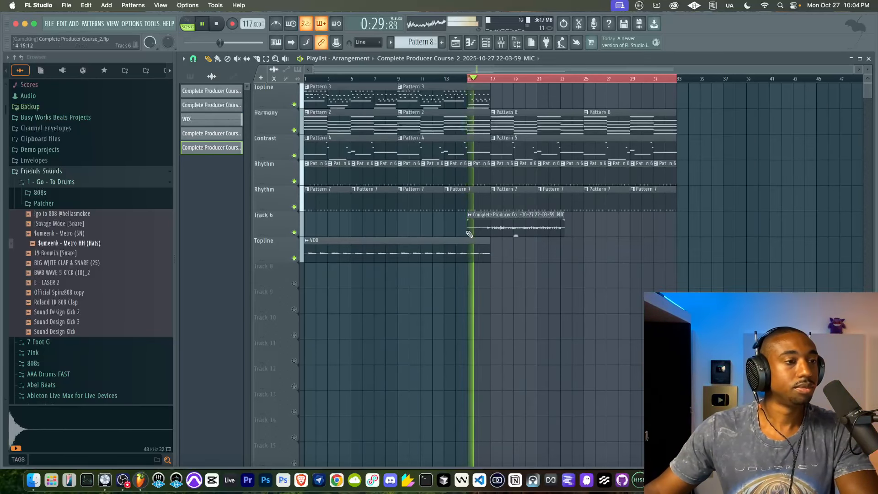
left_click(476, 244)
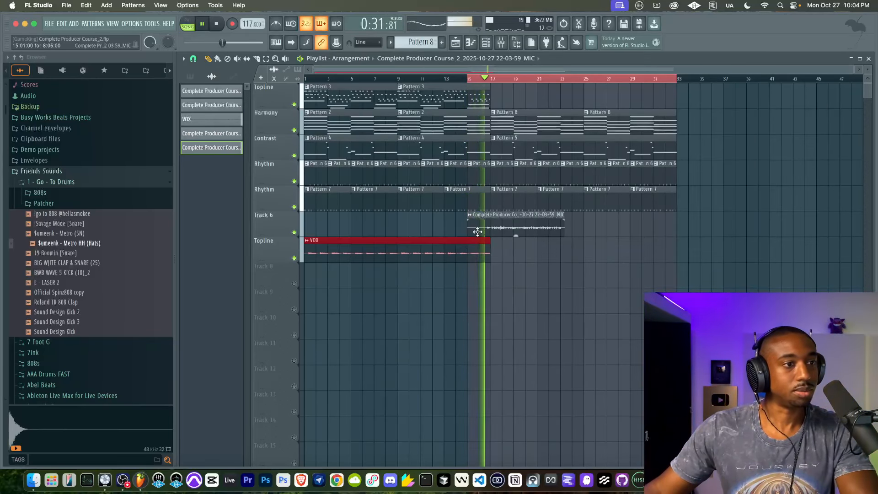
left_click_drag(516, 235, 516, 229)
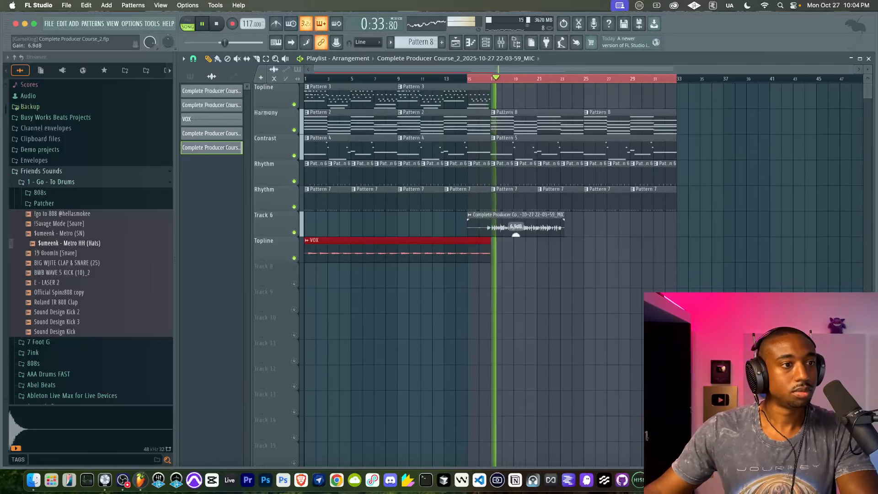
left_click(515, 257)
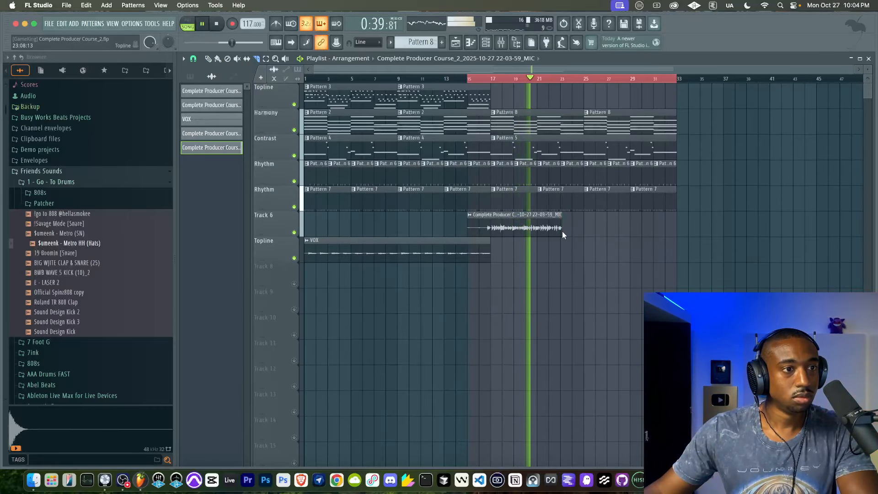
Step: Slice off and remove the silent start of the Track 6 microphone clip just before bar 17, and stop playback
right_click(488, 224)
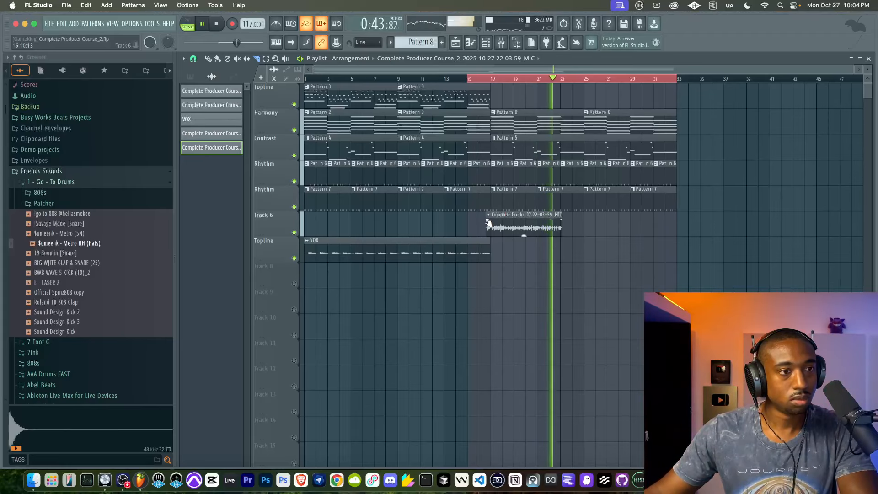
left_click(205, 60)
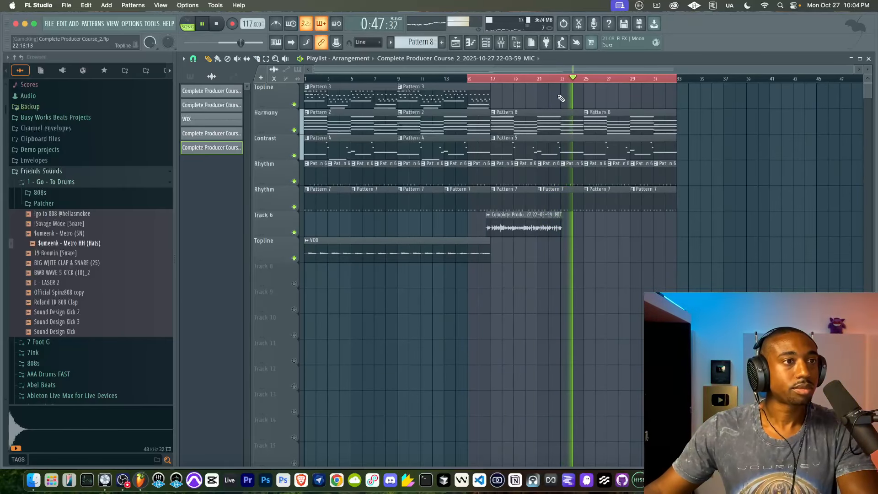
key("space")
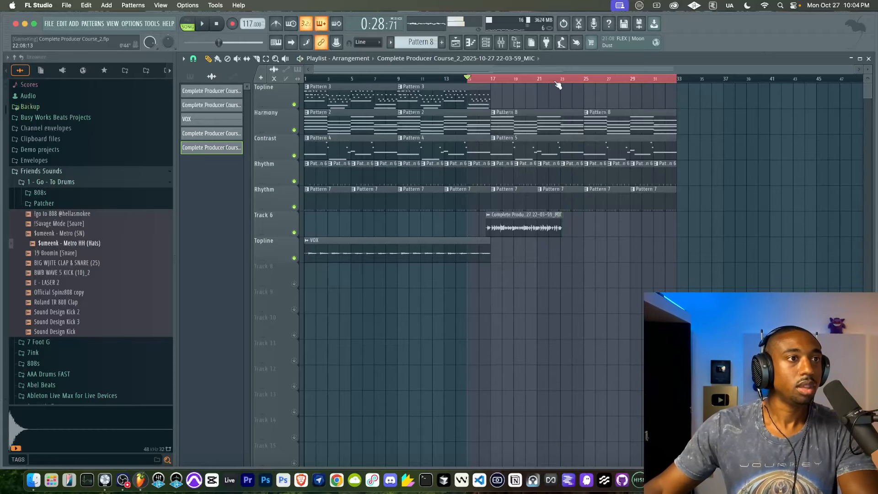
Step: Record a second microphone take from bar 21 onto the first Topline track and cut its silent start up to bar 23
left_click(503, 42)
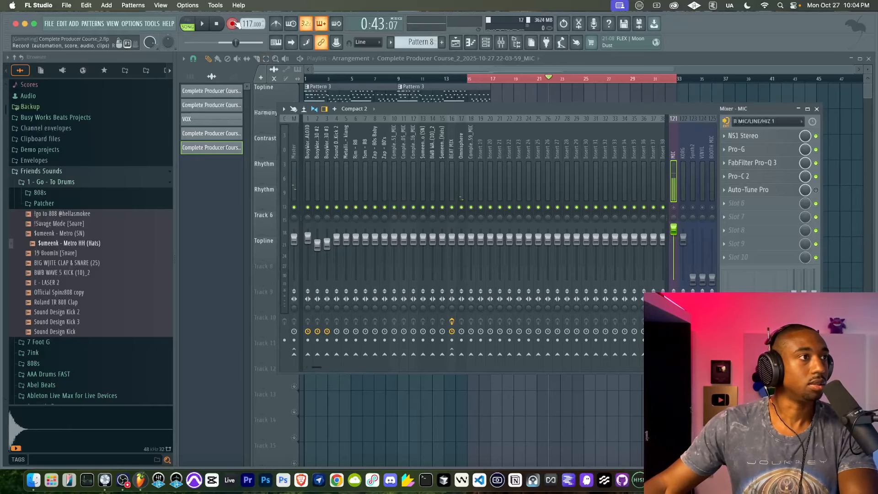
key("F9")
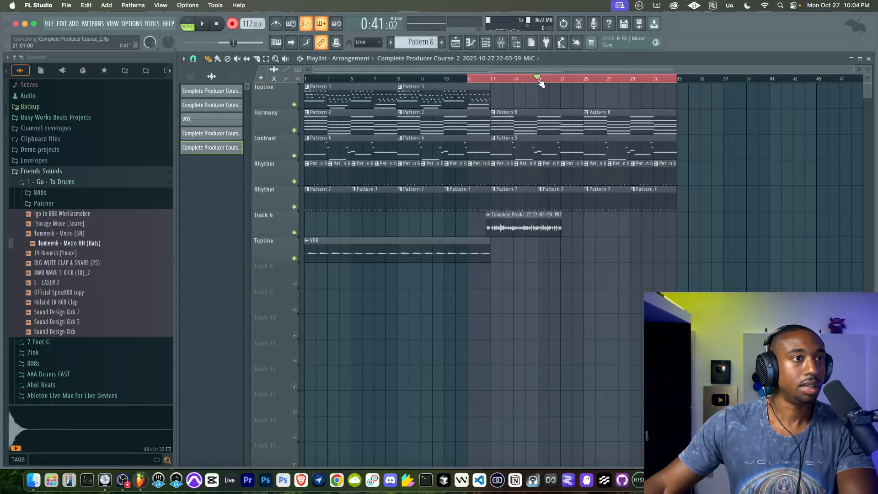
key("space")
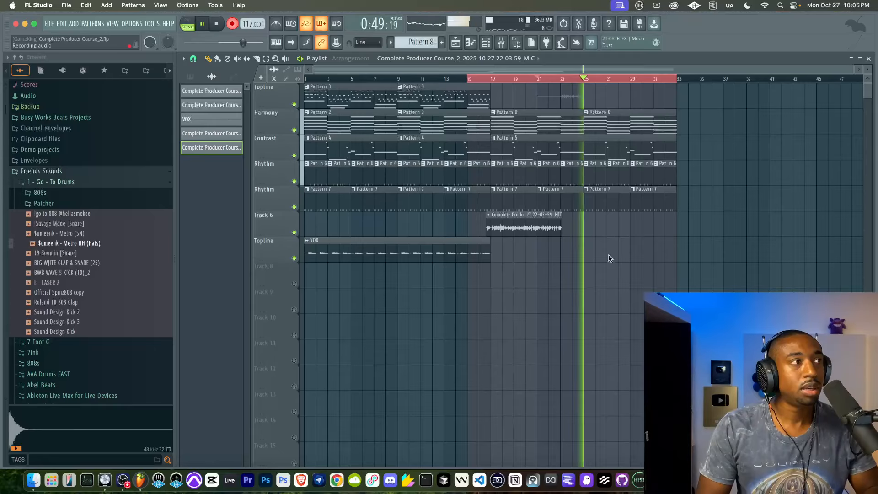
key("space")
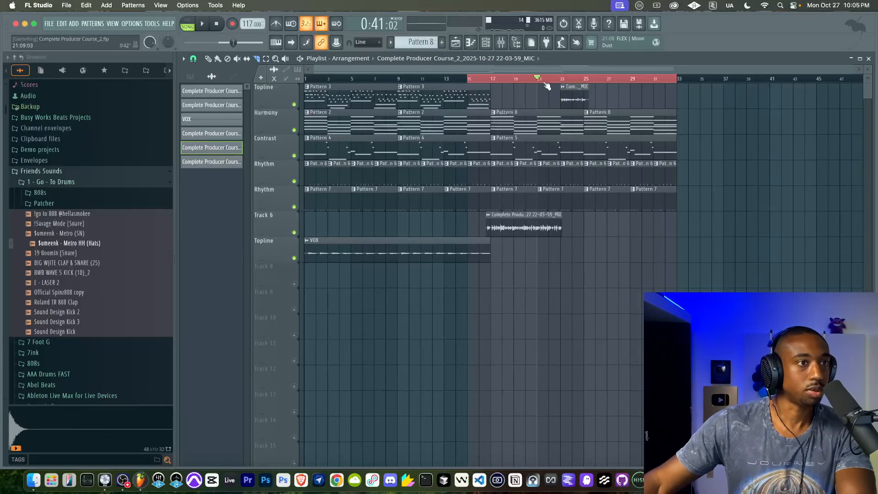
Step: Play the second take briefly and copy the channel volume of the Track 6 microphone clip
key("space")
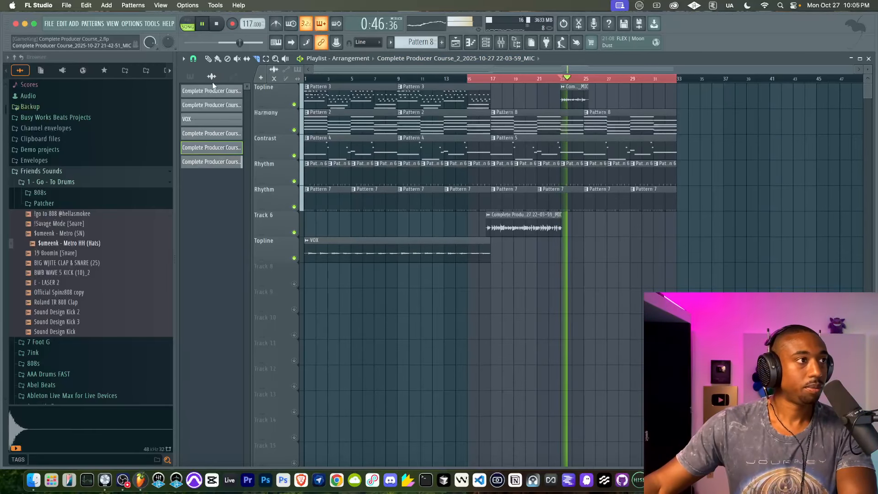
key("space")
double_click(525, 228)
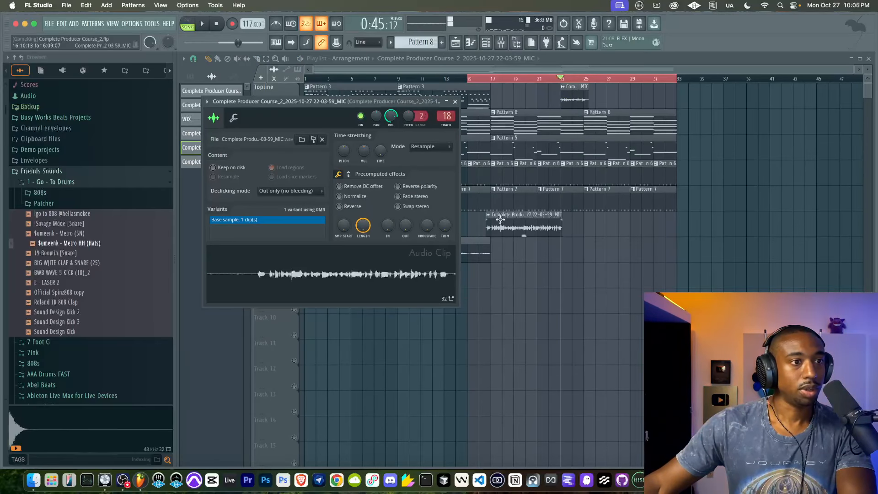
right_click(391, 118)
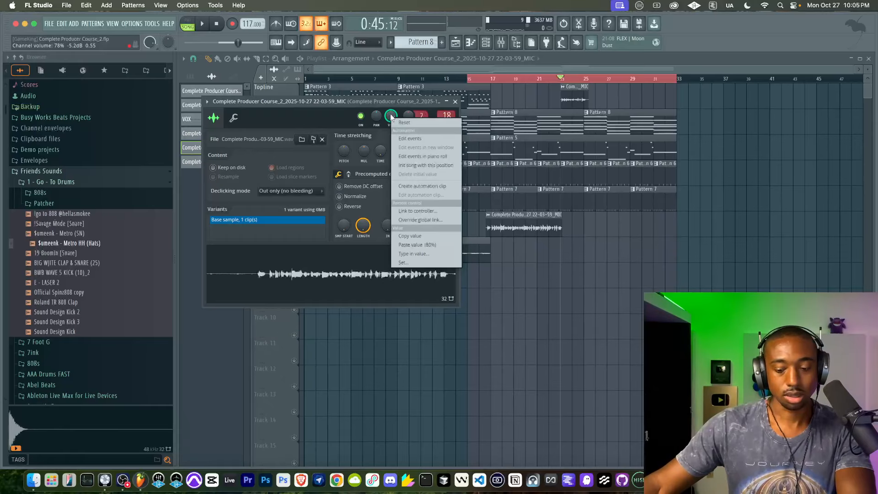
key("Escape")
Step: Route the Topline microphone clip to mixer track 18 and paste the copied volume onto its channel
double_click(574, 95)
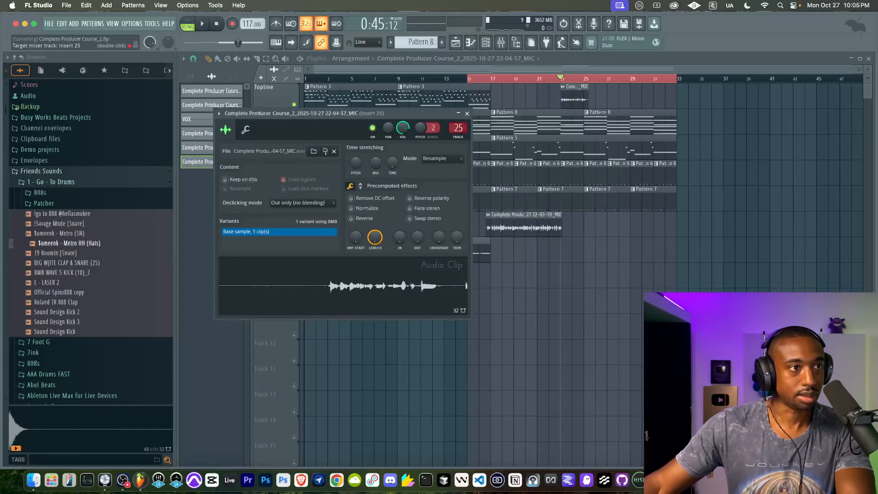
scroll(459, 128, "down", 2)
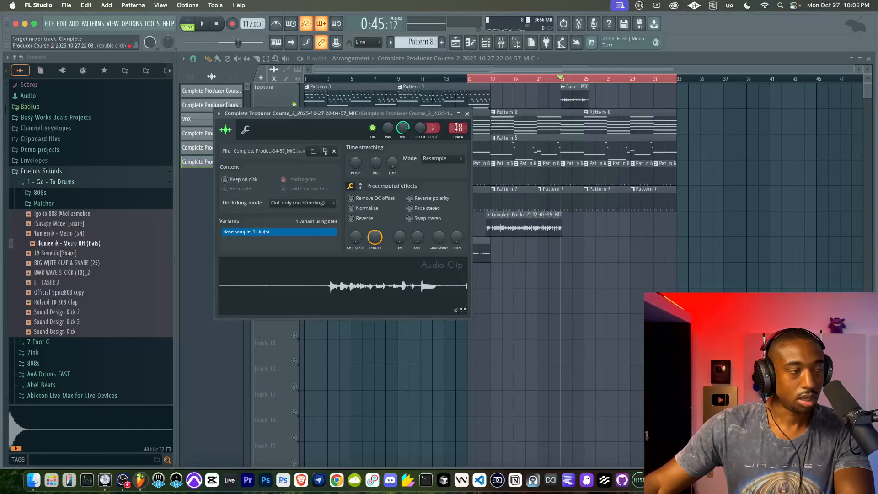
right_click(403, 129)
key("v")
key("Escape")
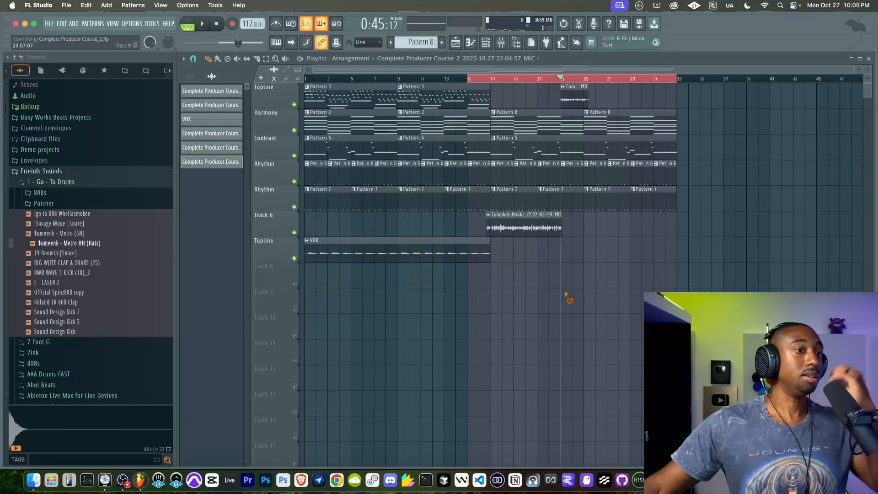
Step: Set the Topline microphone clip's channel volume to 88% and raise its clip gain to about 7.0 dB during playback
double_click(575, 97)
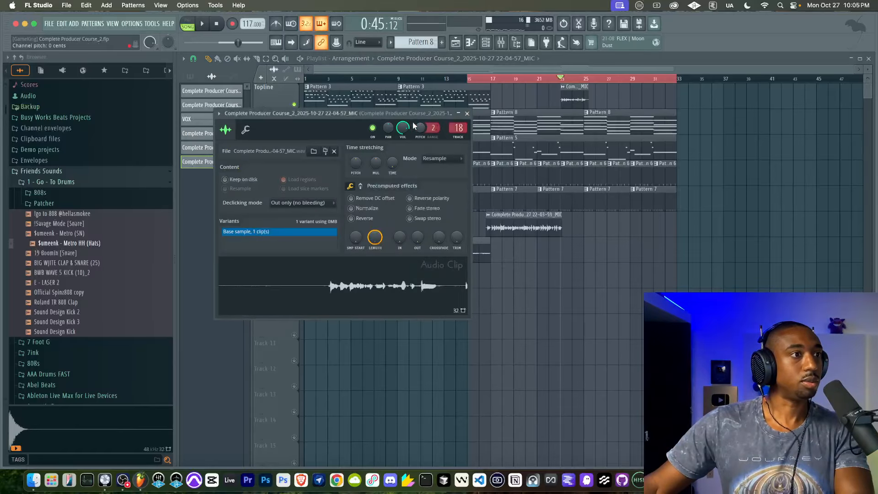
left_click_drag(405, 132, 405, 126)
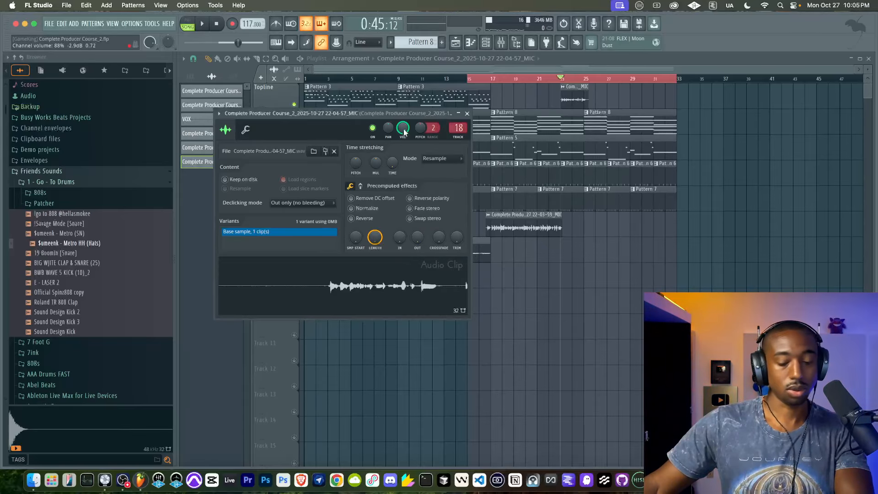
double_click(534, 224)
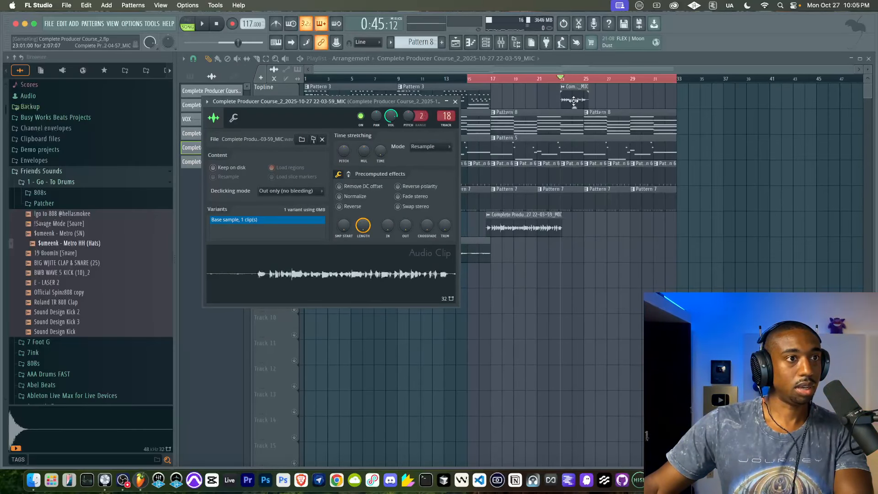
left_click_drag(574, 100, 575, 107)
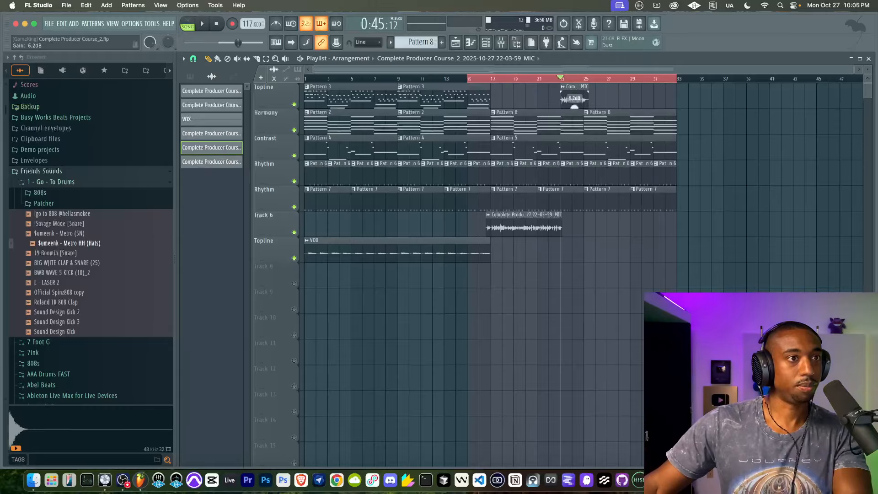
key("space")
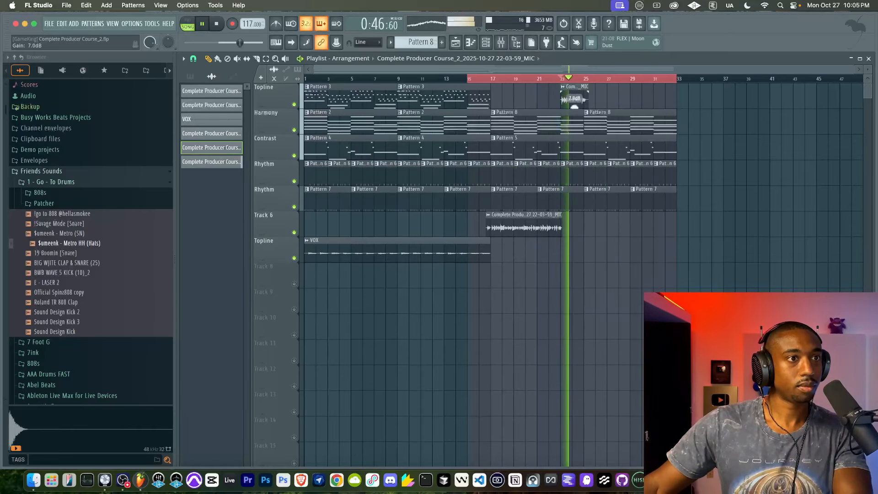